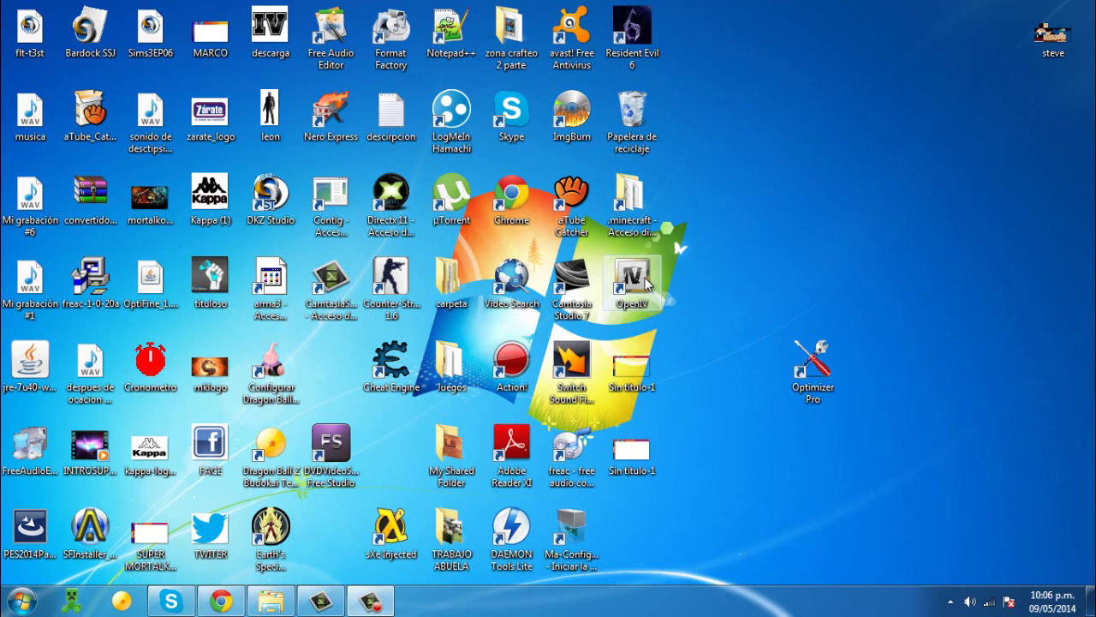
# Open the properties of the Optimizer Pro desktop shortcut, open its file location and look through the program folder
pyautogui.rightClick(806, 370)
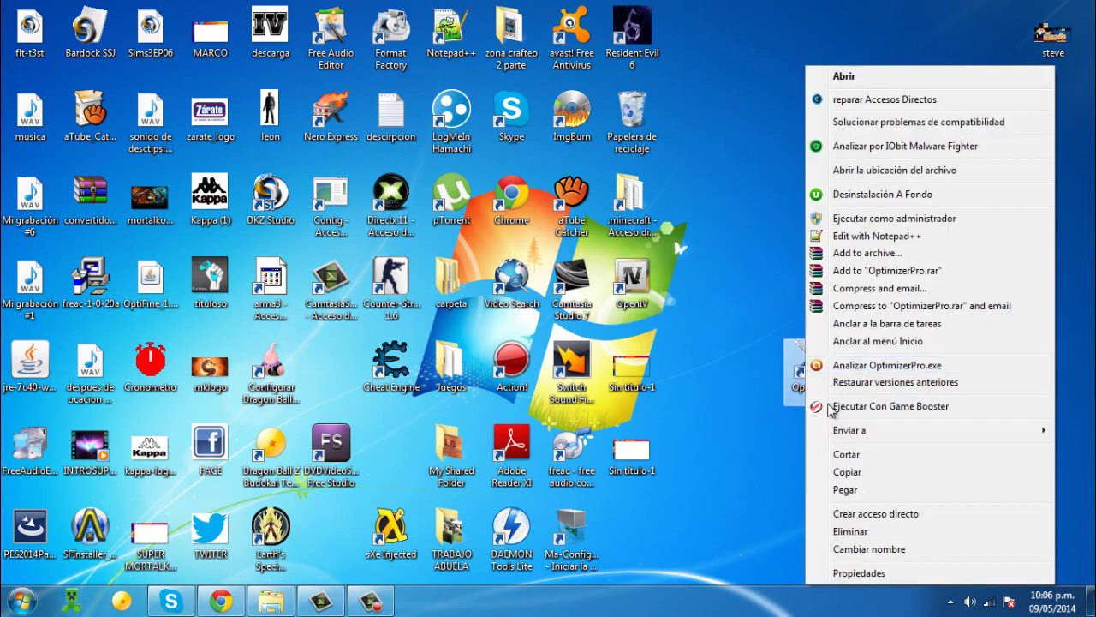
pyautogui.click(848, 573)
pyautogui.click(869, 444)
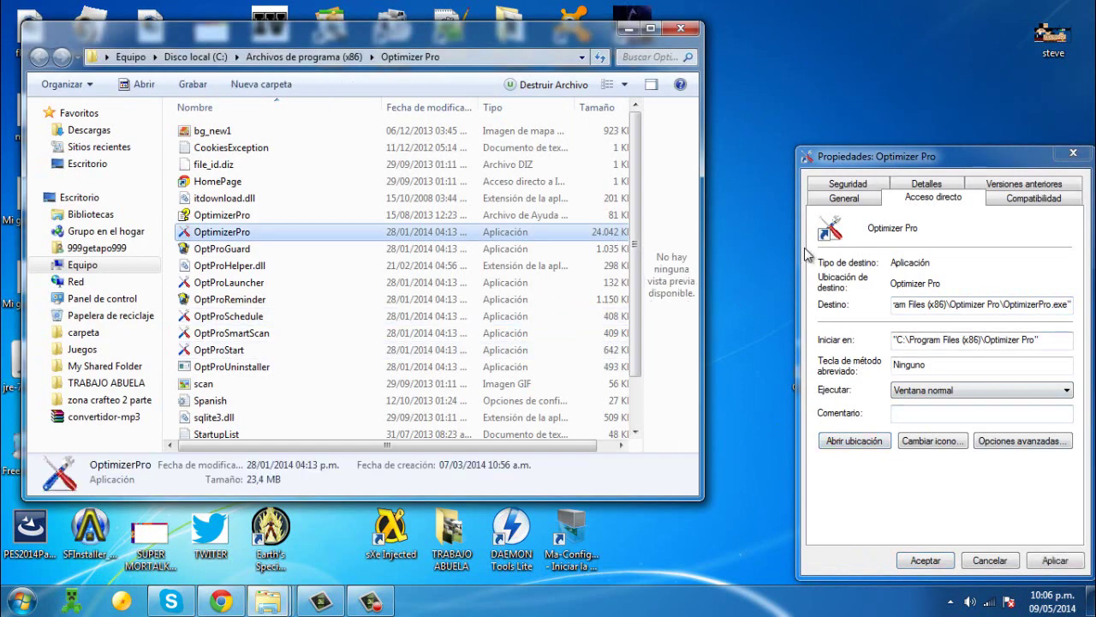
pyautogui.scroll(-2, 557, 228)
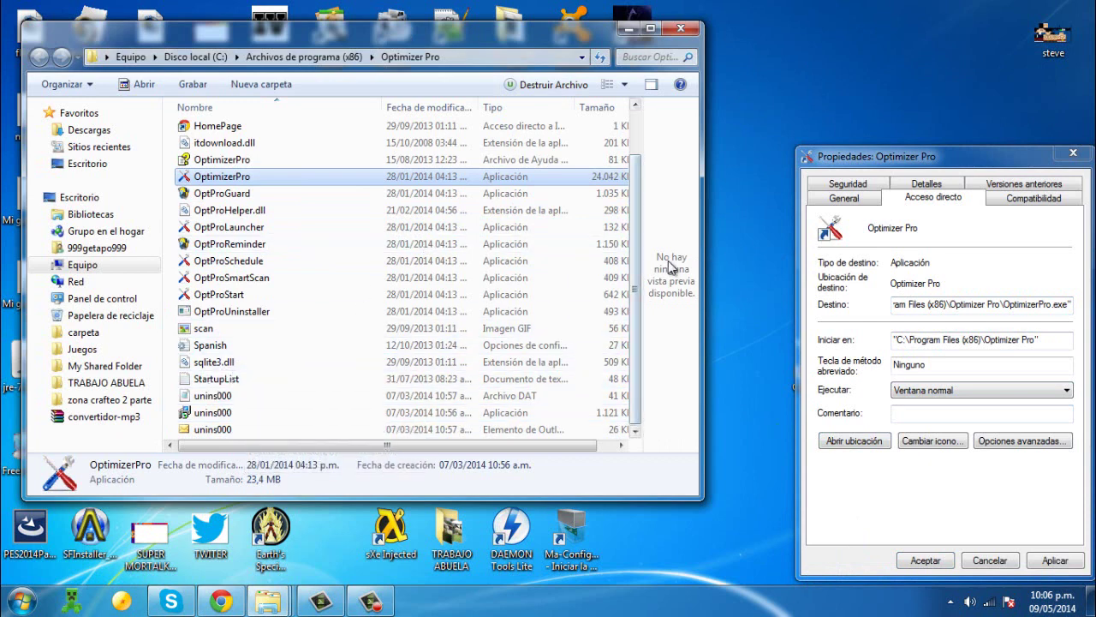
# Browse to the Documents library and open the Arma 3 folder to view its contents
pyautogui.click(101, 219)
pyautogui.doubleClick(283, 174)
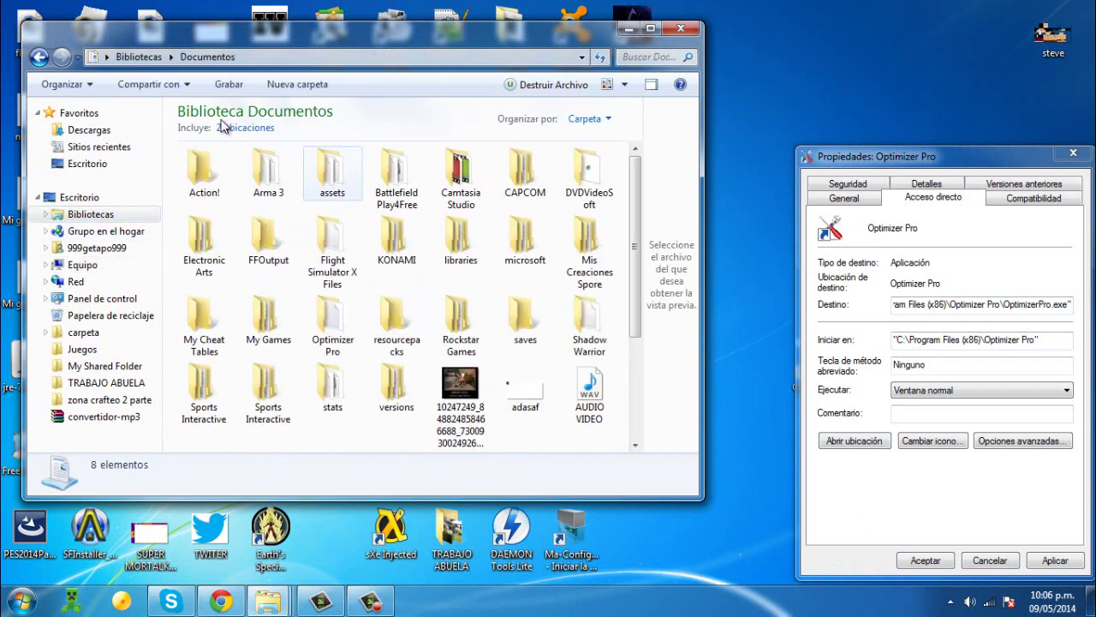
pyautogui.click(278, 177)
pyautogui.doubleClick(274, 184)
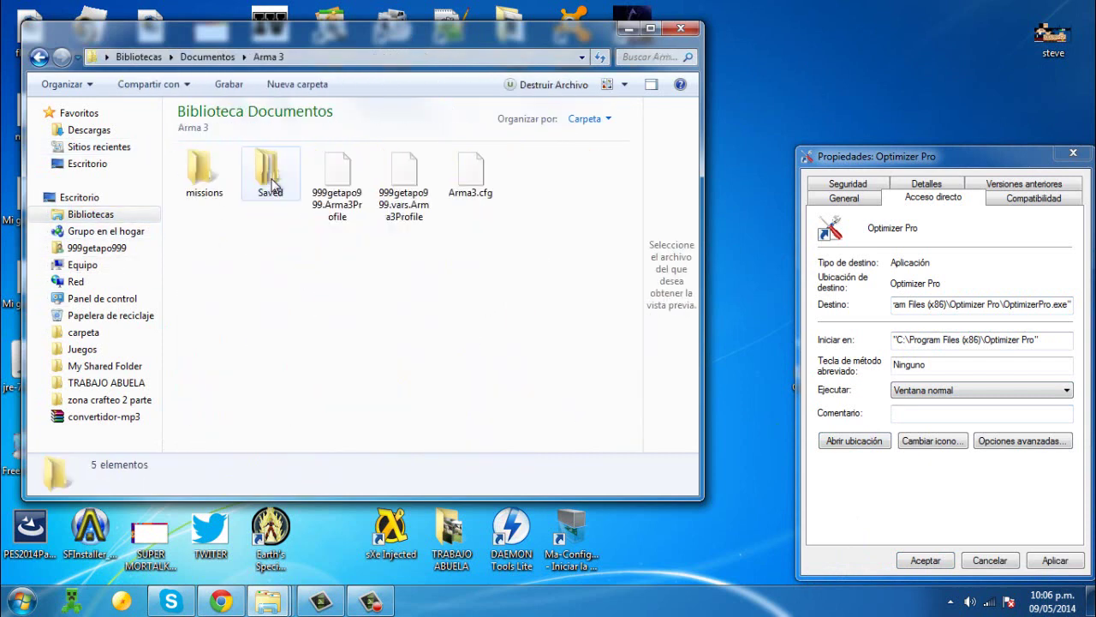
pyautogui.moveTo(466, 276); pyautogui.dragTo(120, 244)
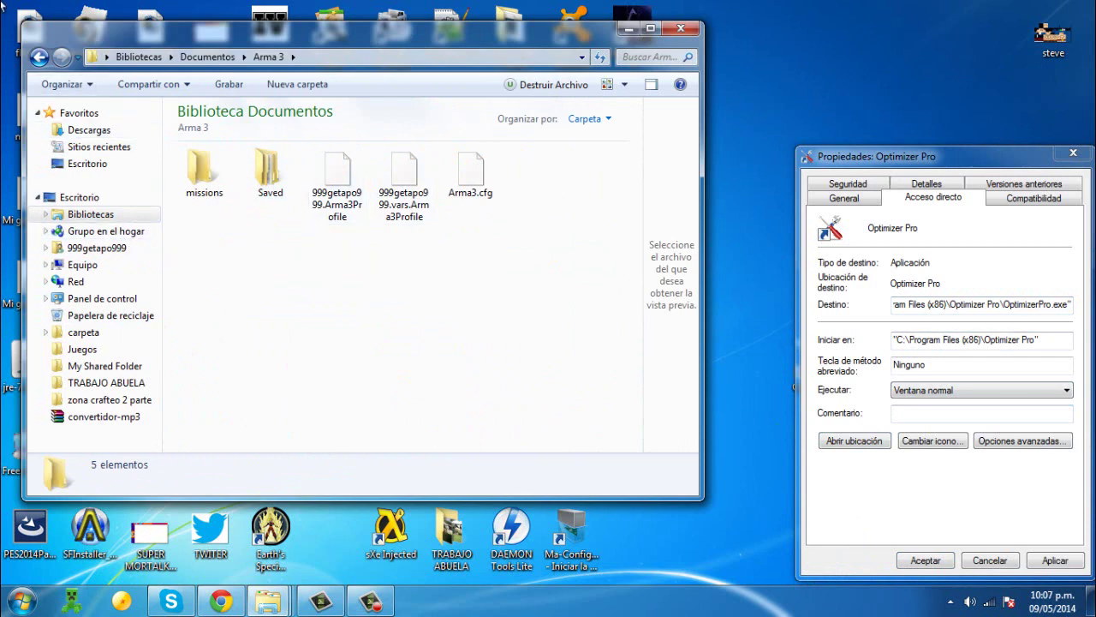
# Go back to Documents, reopen the Arma 3 folder, and close the shortcut's properties and the folder window
pyautogui.click(49, 57)
pyautogui.click(48, 57)
pyautogui.click(54, 58)
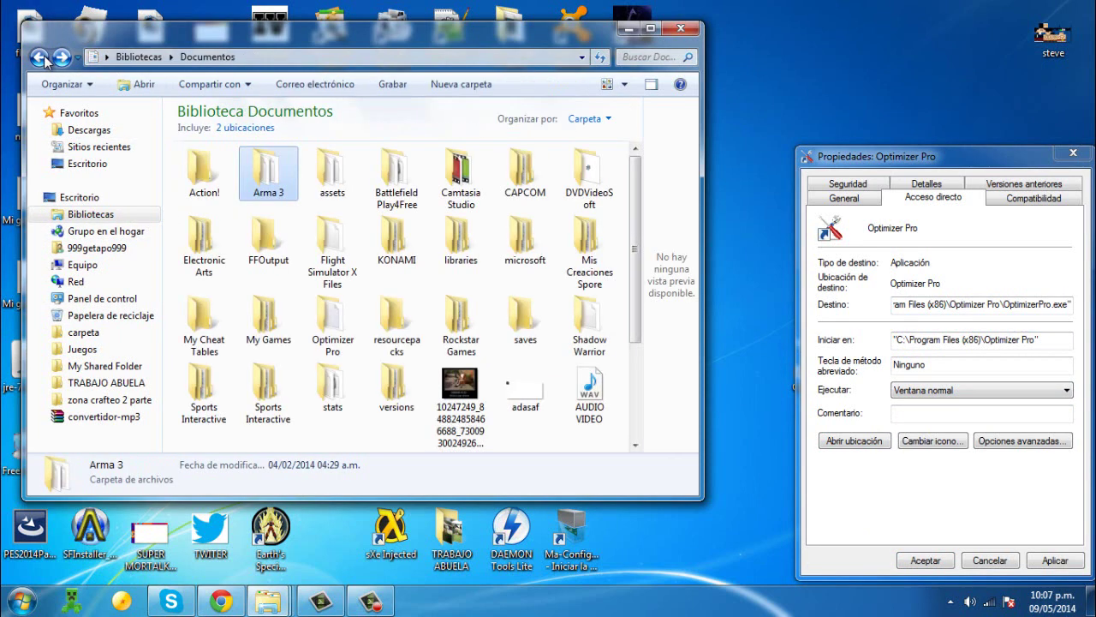
pyautogui.doubleClick(268, 165)
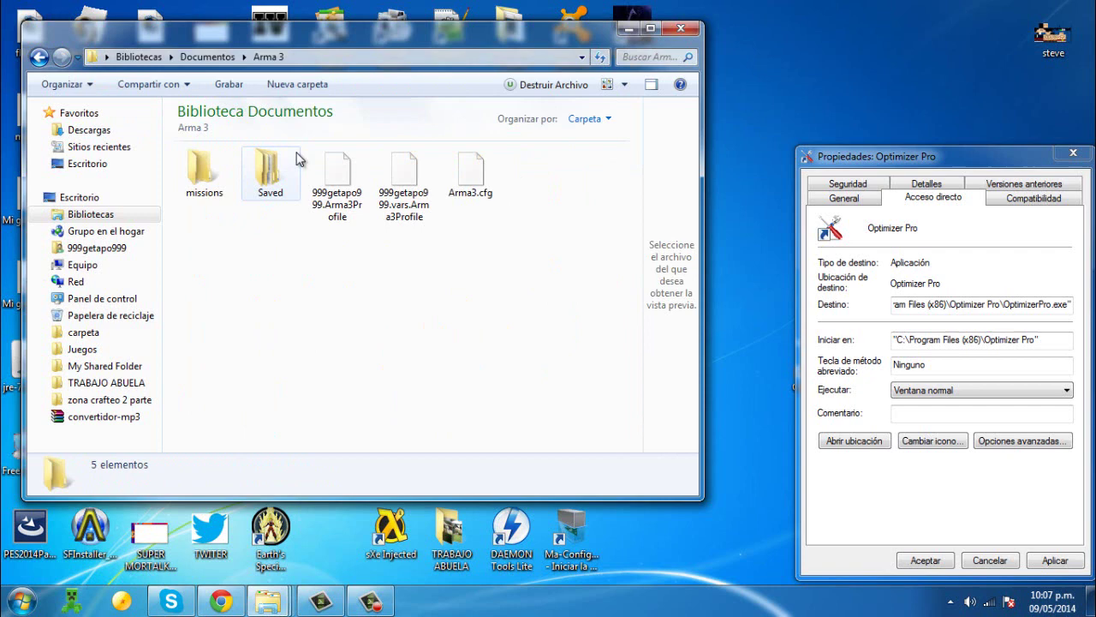
pyautogui.click(1073, 153)
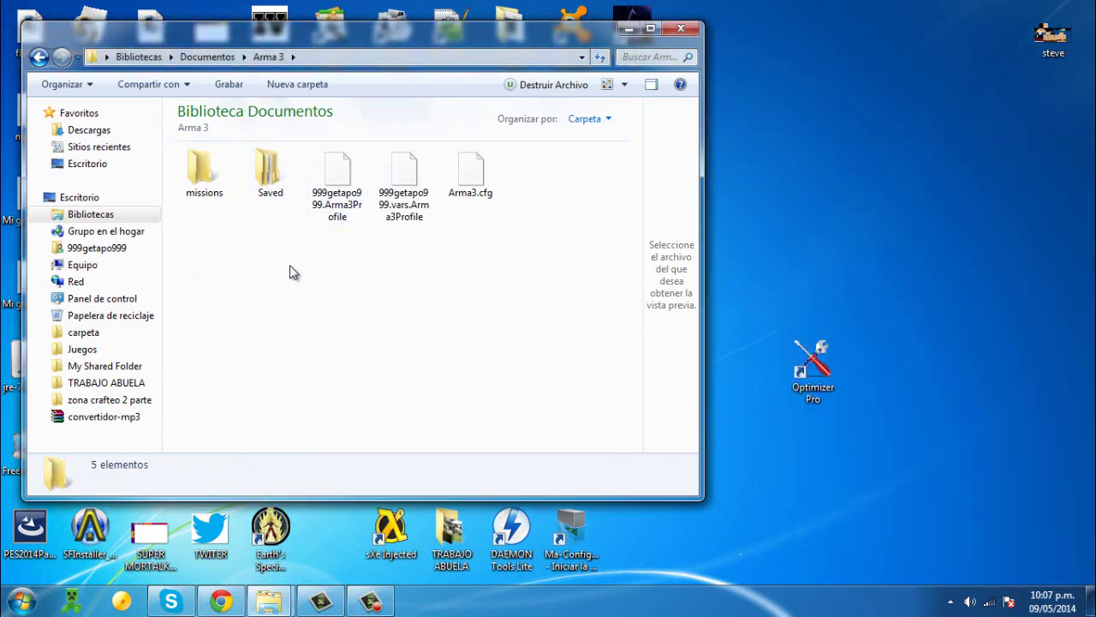
pyautogui.click(679, 30)
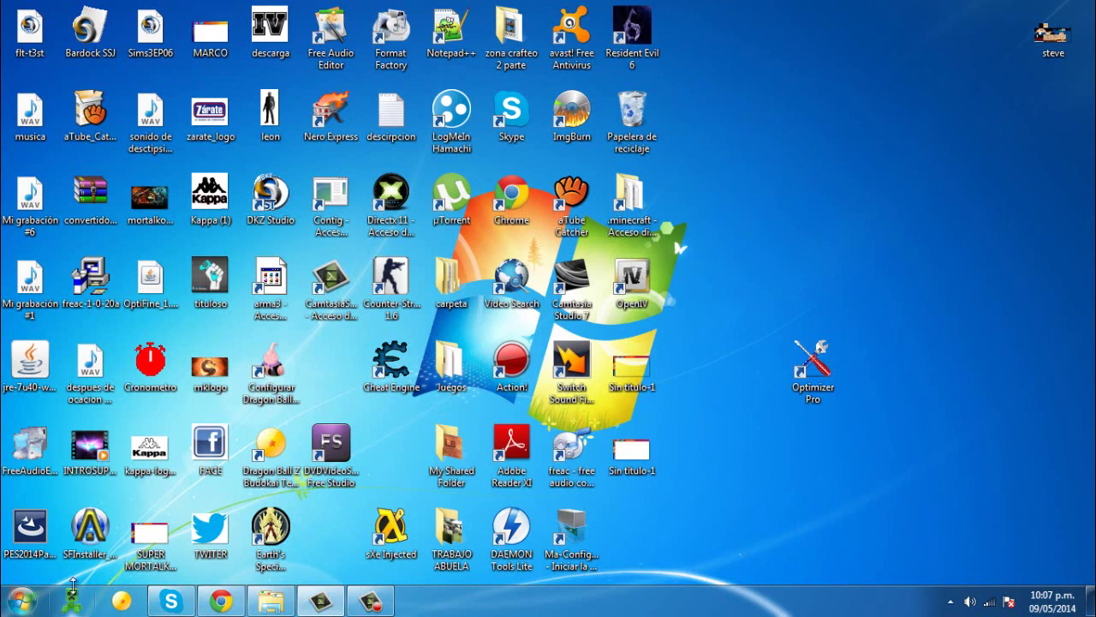
pyautogui.click(23, 601)
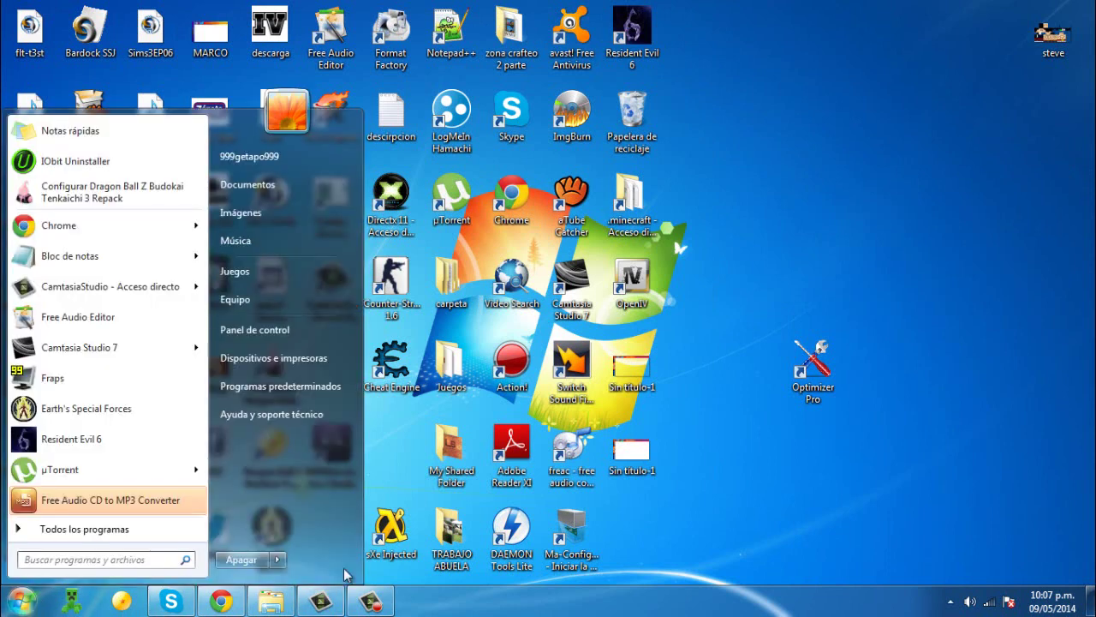
pyautogui.click(131, 562)
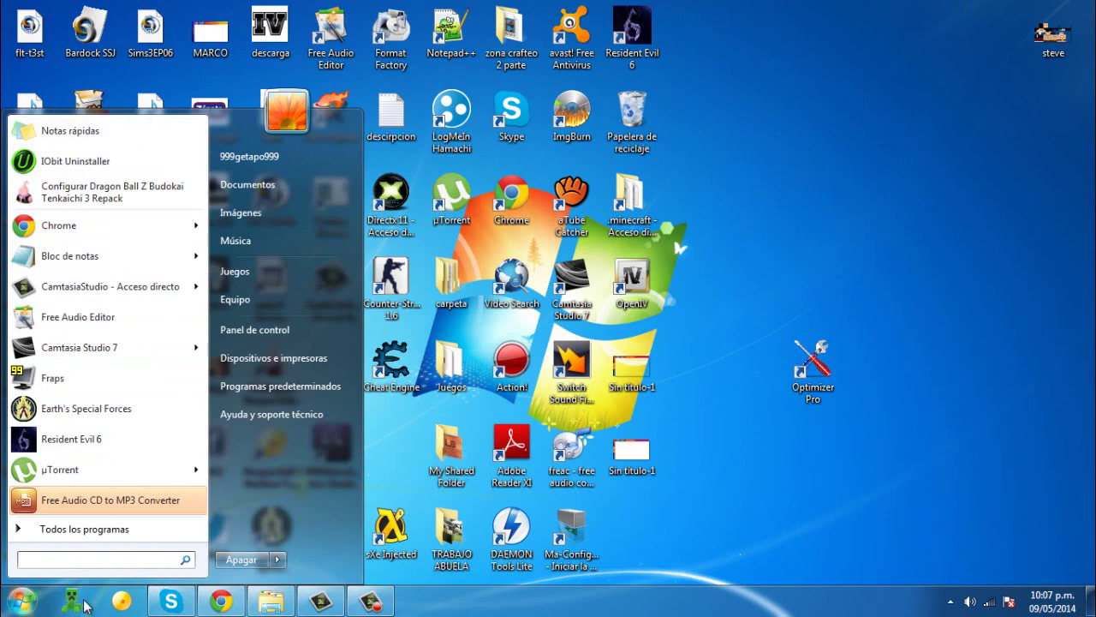
pyautogui.write('a')
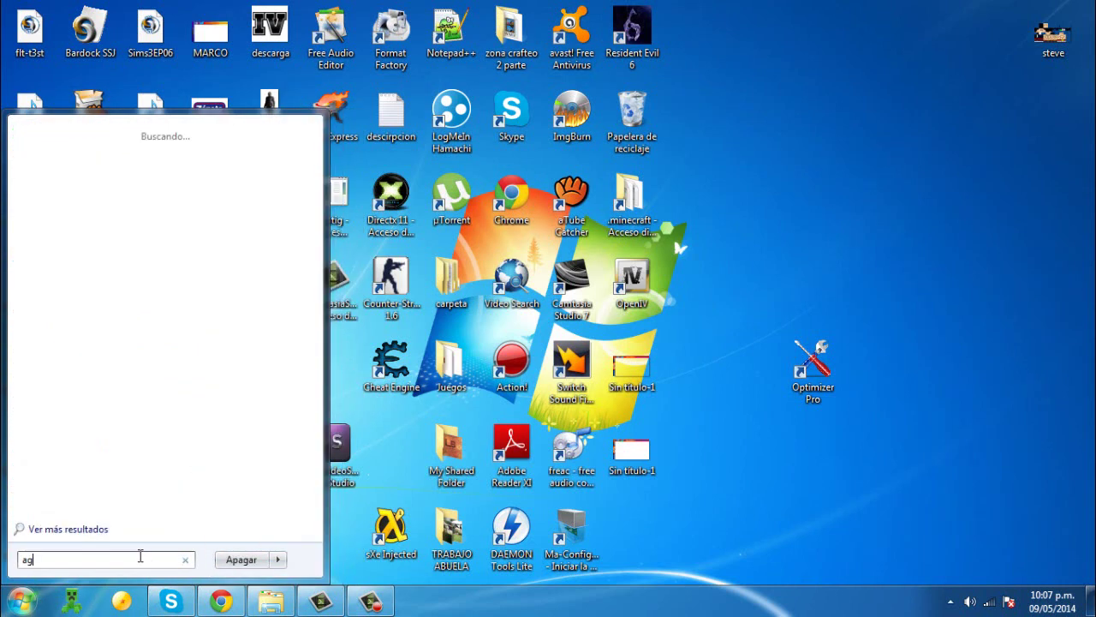
pyautogui.press('BackSpace')
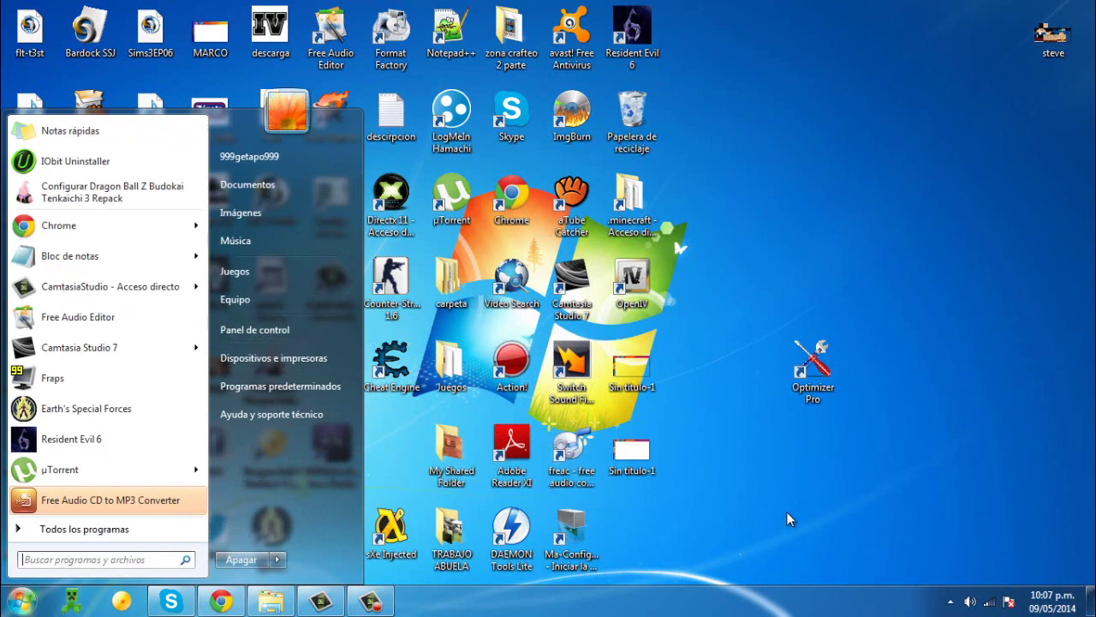
# Open the Control Panel, maximize its window and display its items as large icons (Iconos grandes)
pyautogui.click(310, 337)
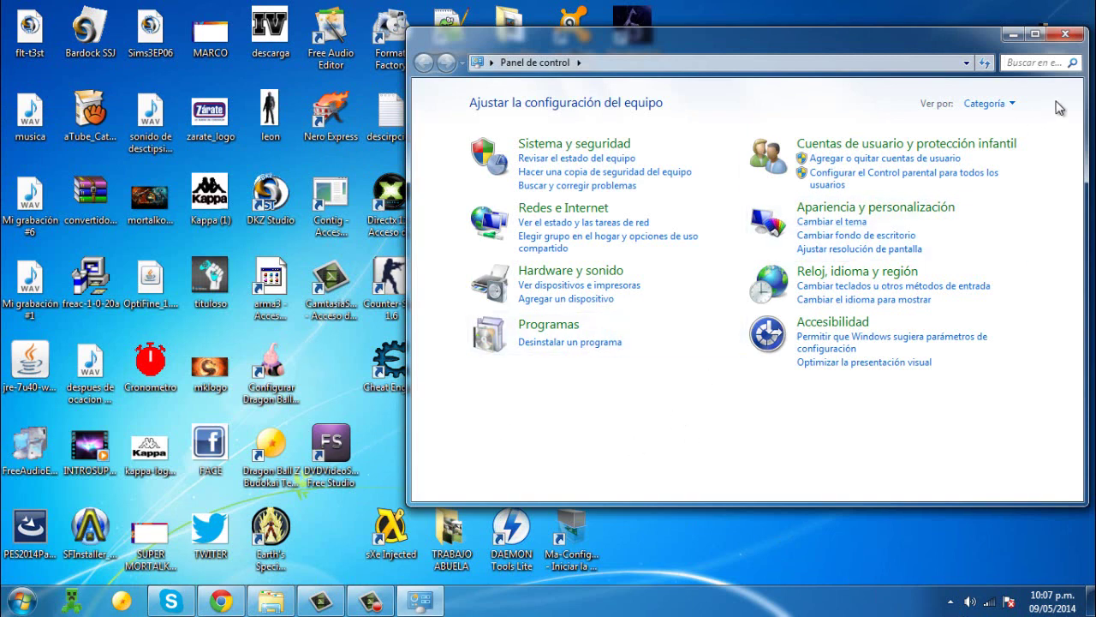
pyautogui.click(1035, 36)
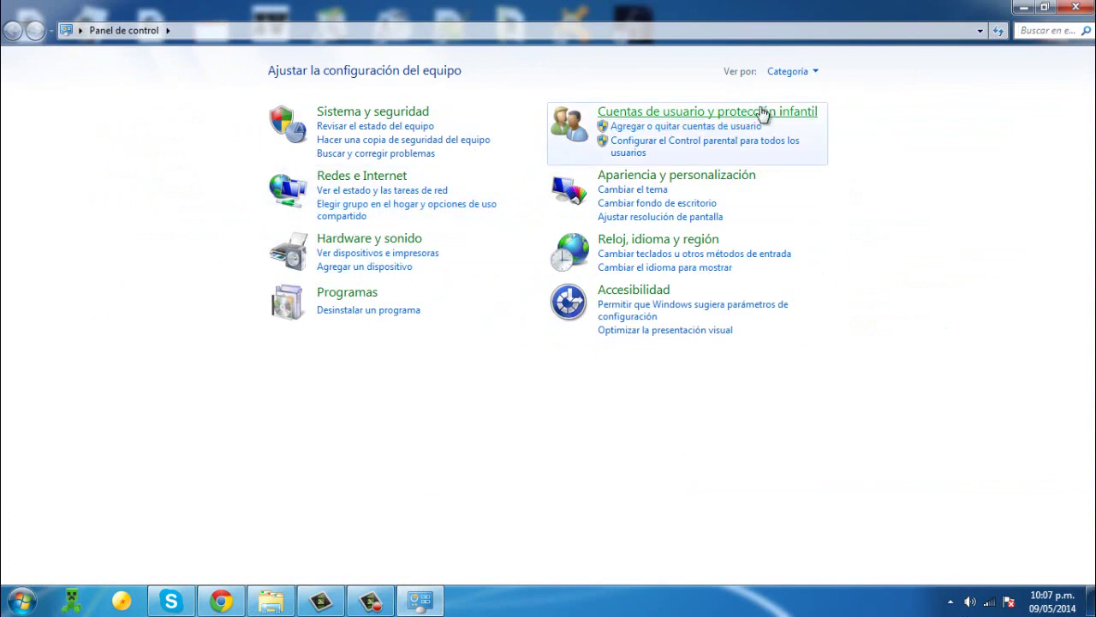
pyautogui.click(786, 73)
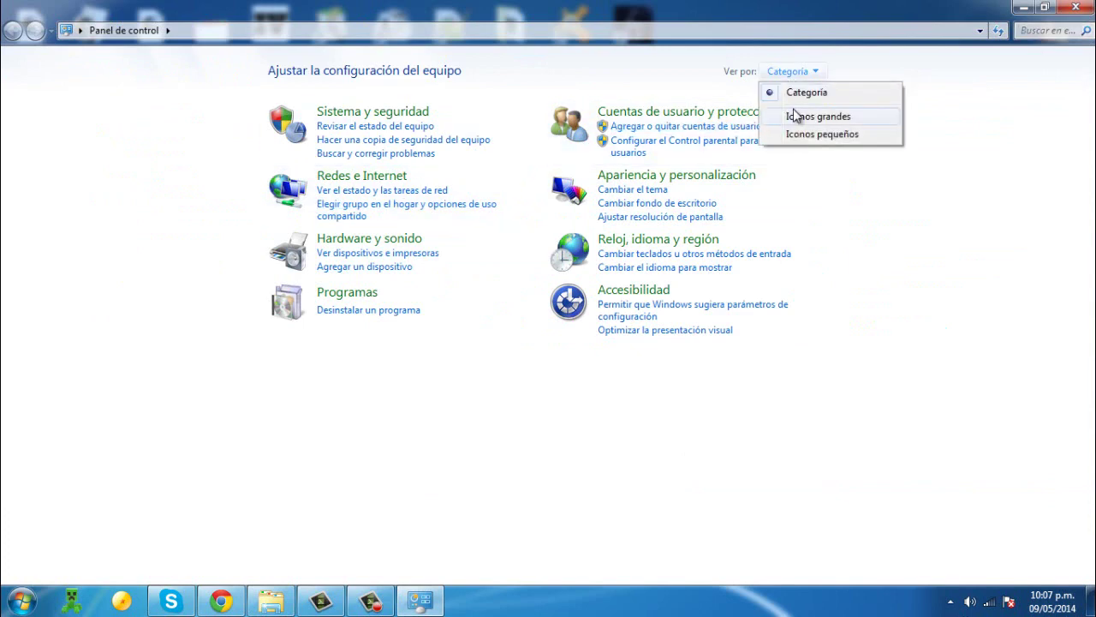
pyautogui.click(797, 118)
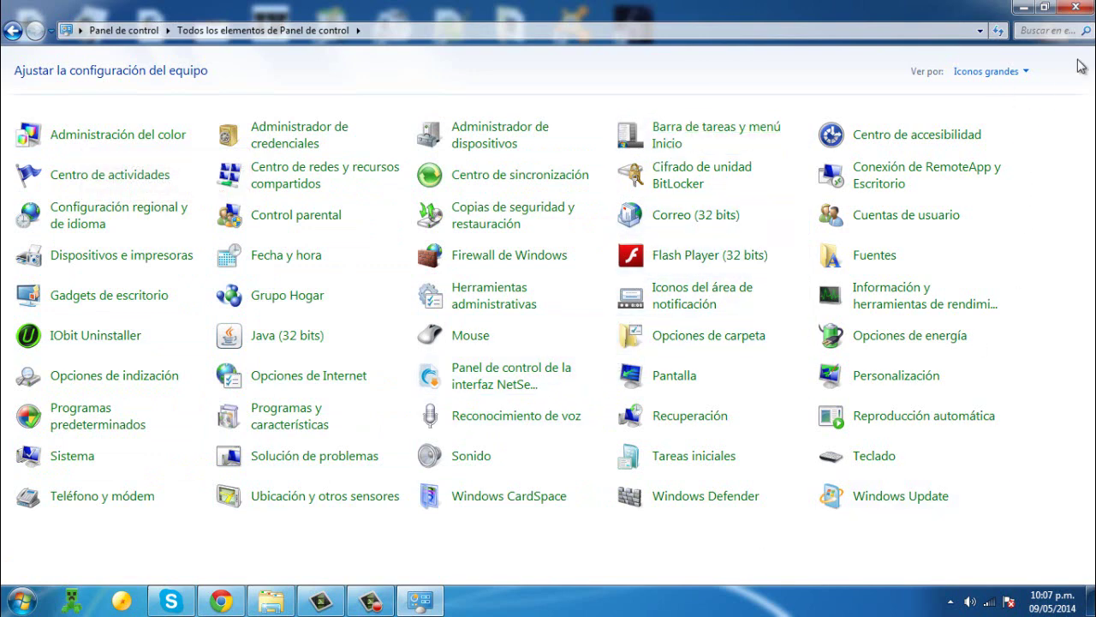
# Search the Control Panel for "agre" and open "Agregar o quitar programas"
pyautogui.click(1048, 31)
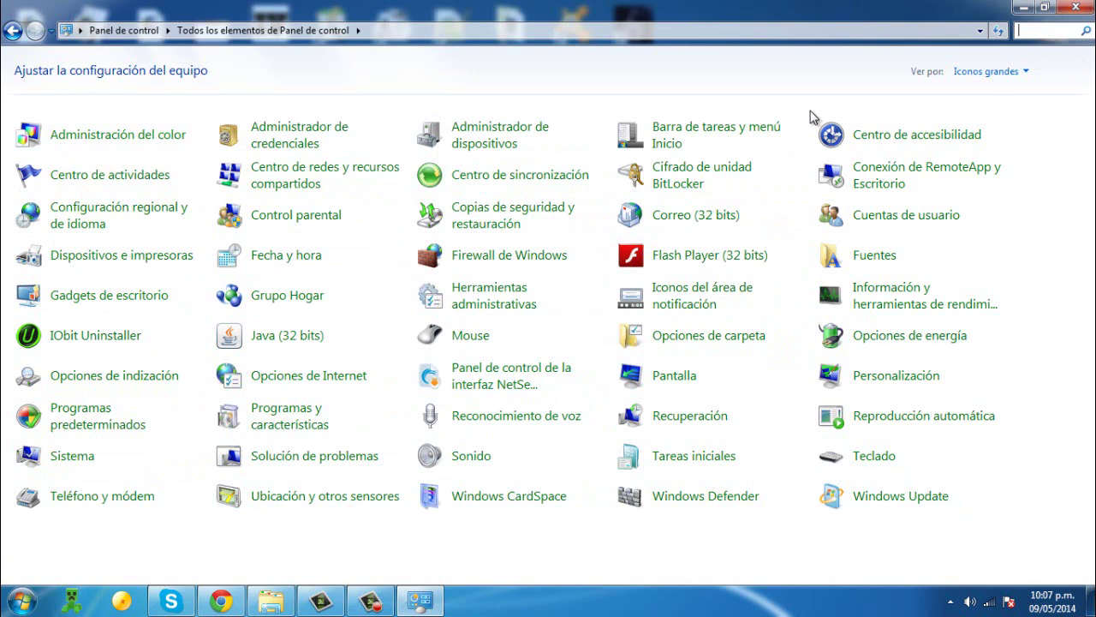
pyautogui.write('agre')
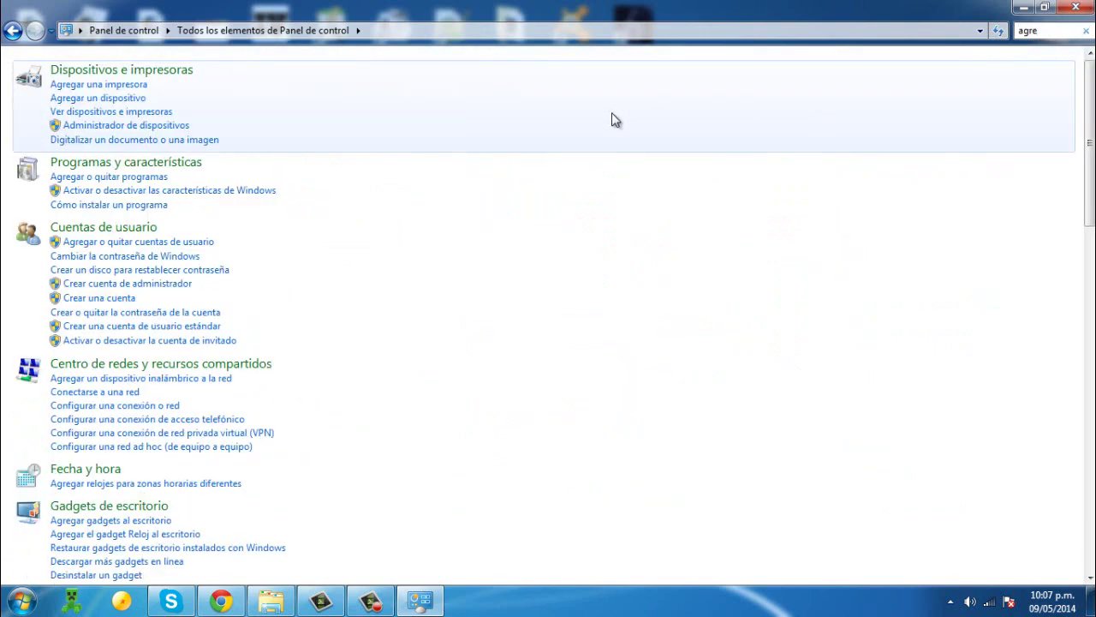
pyautogui.click(136, 178)
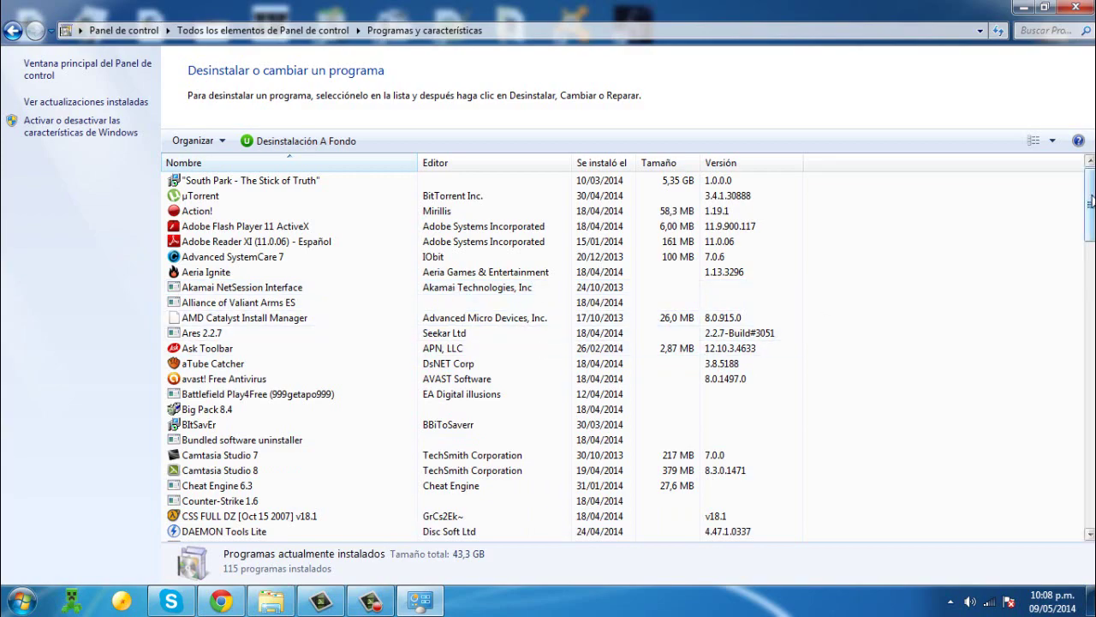
# Find Optimizer Pro v3.2 in the list of installed programs and select it
pyautogui.moveTo(1091, 201)
pyautogui.mouseDown()
pyautogui.moveTo(1090, 479)
pyautogui.moveTo(1090, 205)
pyautogui.mouseUp()
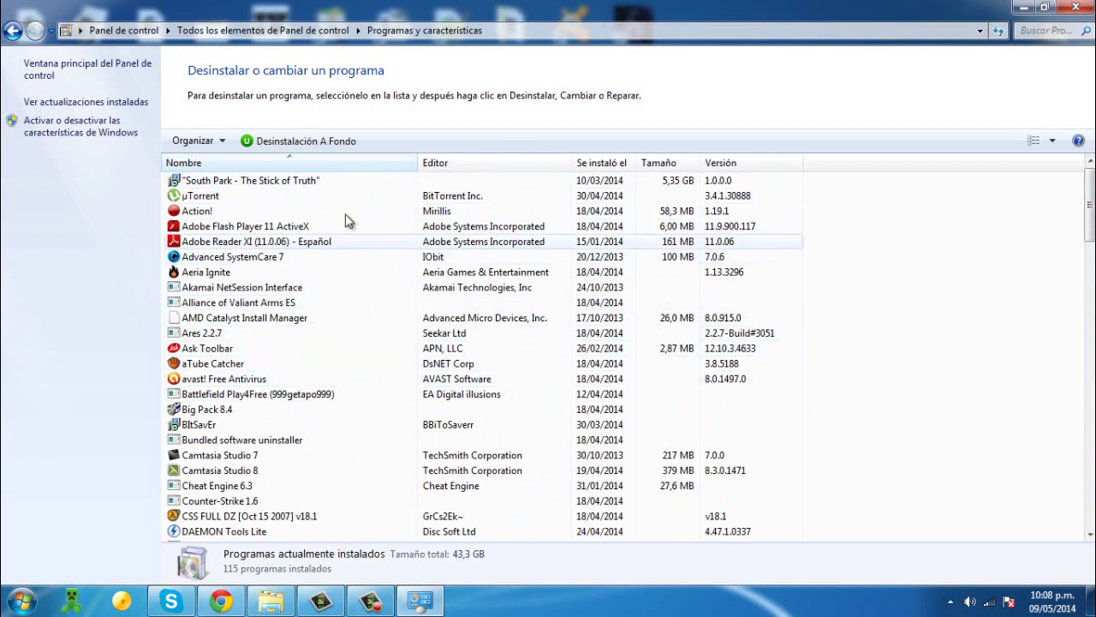
pyautogui.scroll(-7, 308, 283)
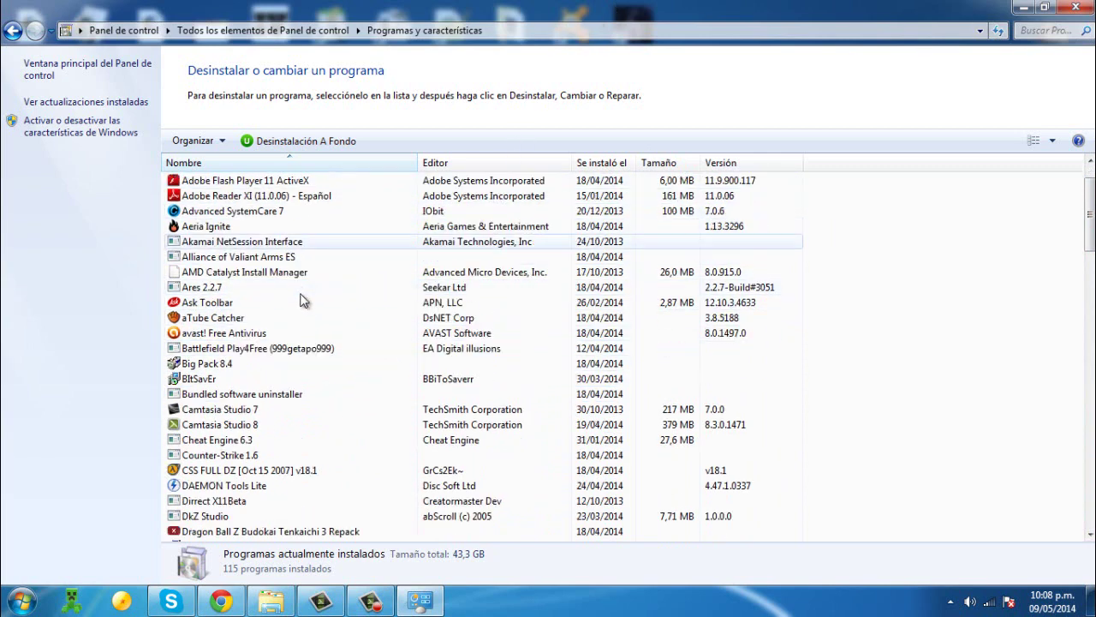
pyautogui.scroll(-6, 306, 294)
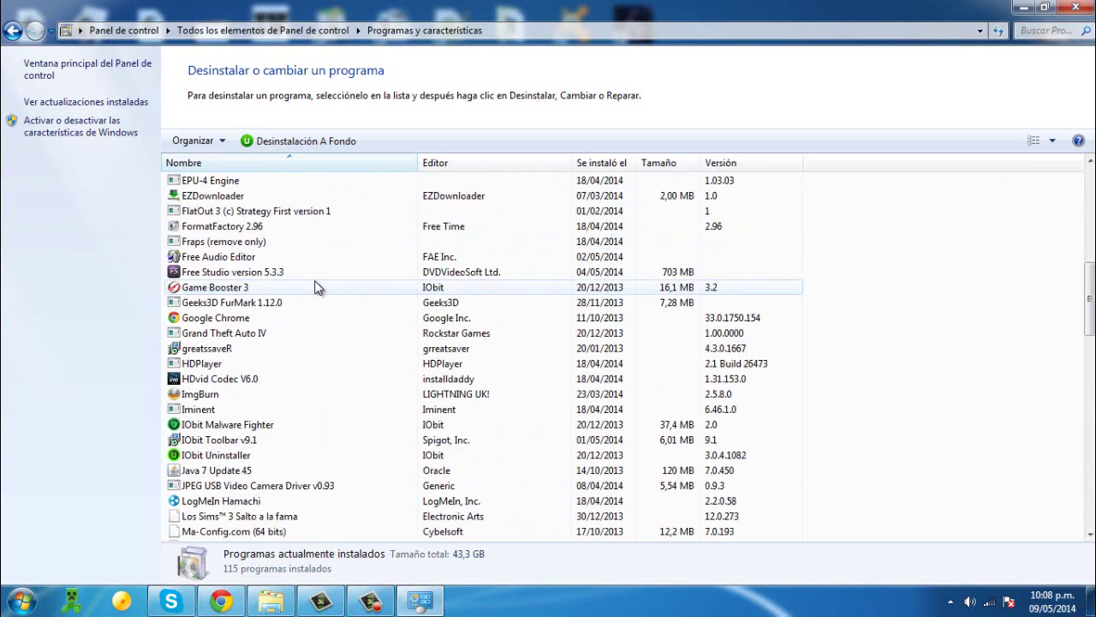
pyautogui.scroll(-3, 336, 263)
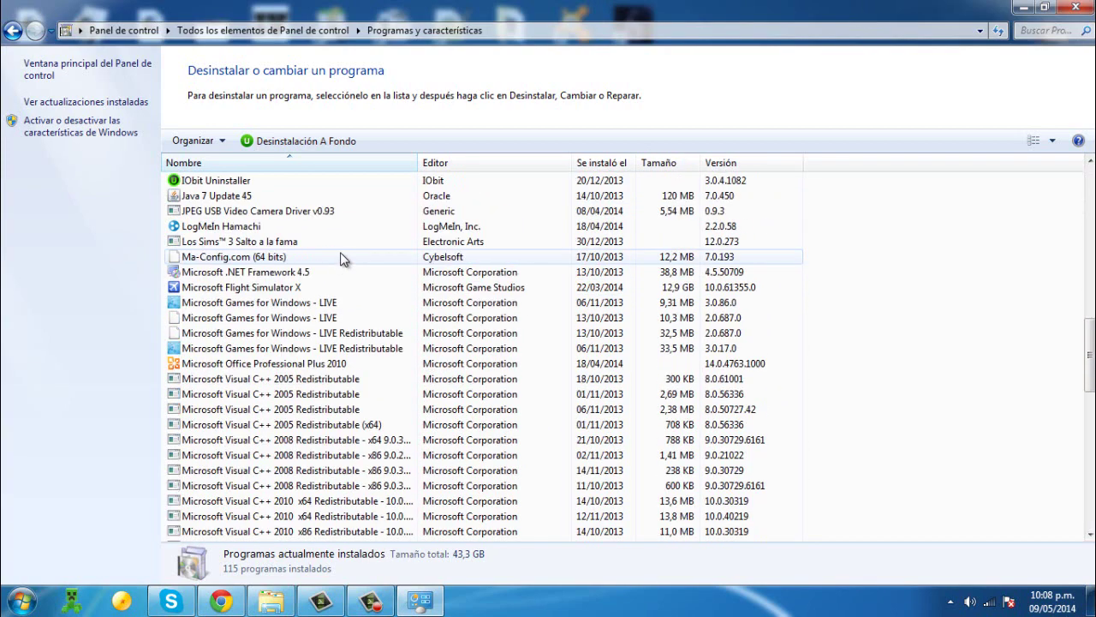
pyautogui.scroll(-3, 341, 260)
pyautogui.scroll(-4, 341, 259)
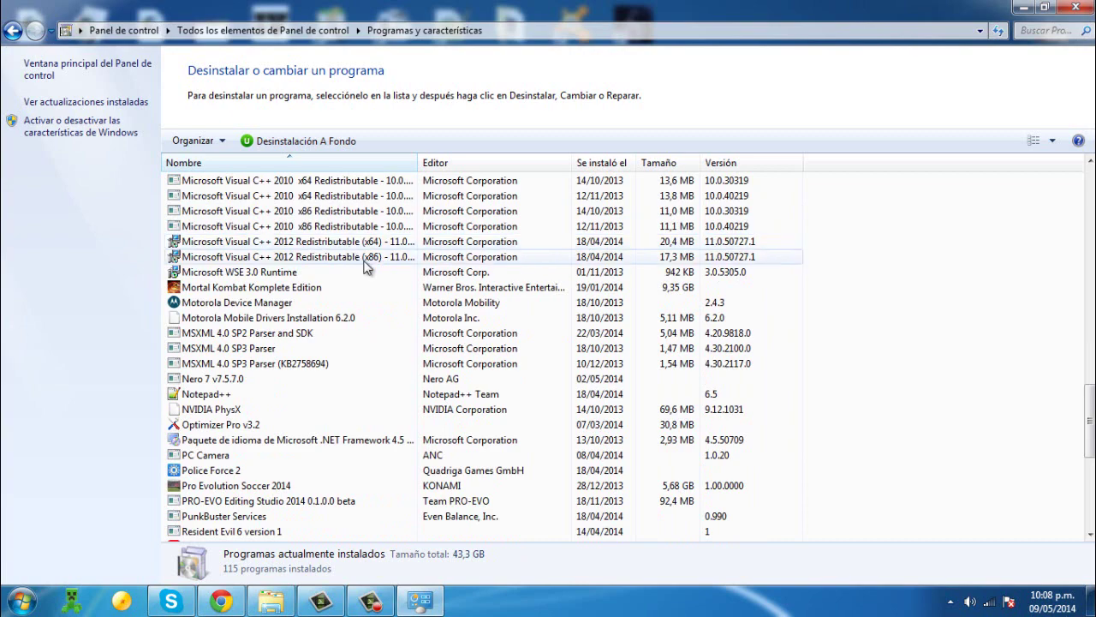
pyautogui.scroll(-4, 366, 265)
pyautogui.scroll(-2, 367, 267)
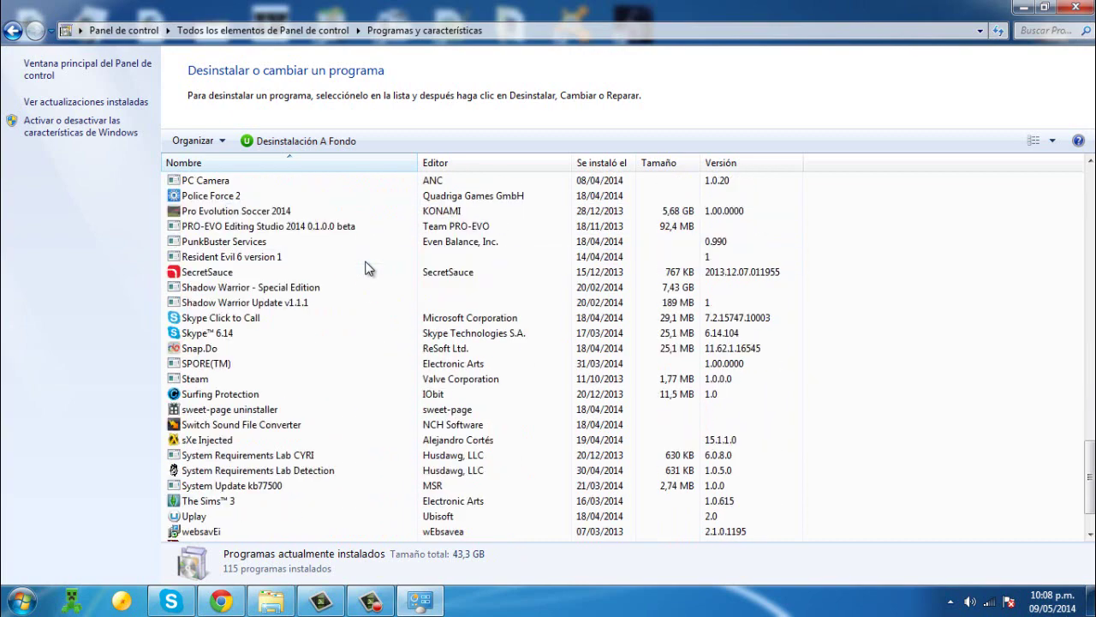
pyautogui.scroll(-2, 366, 267)
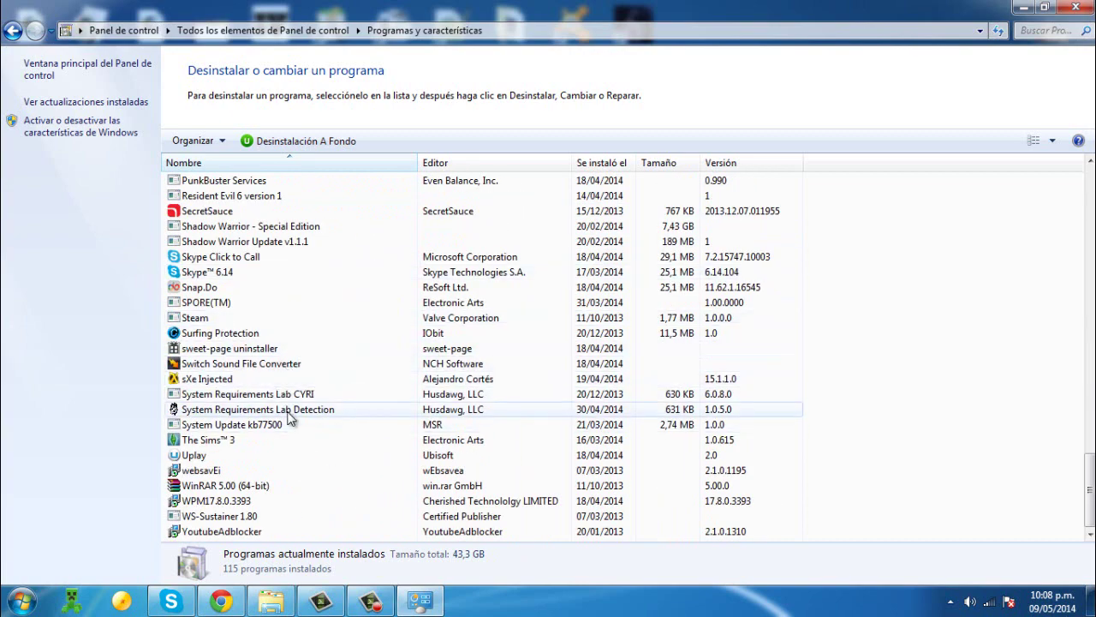
pyautogui.scroll(3, 277, 409)
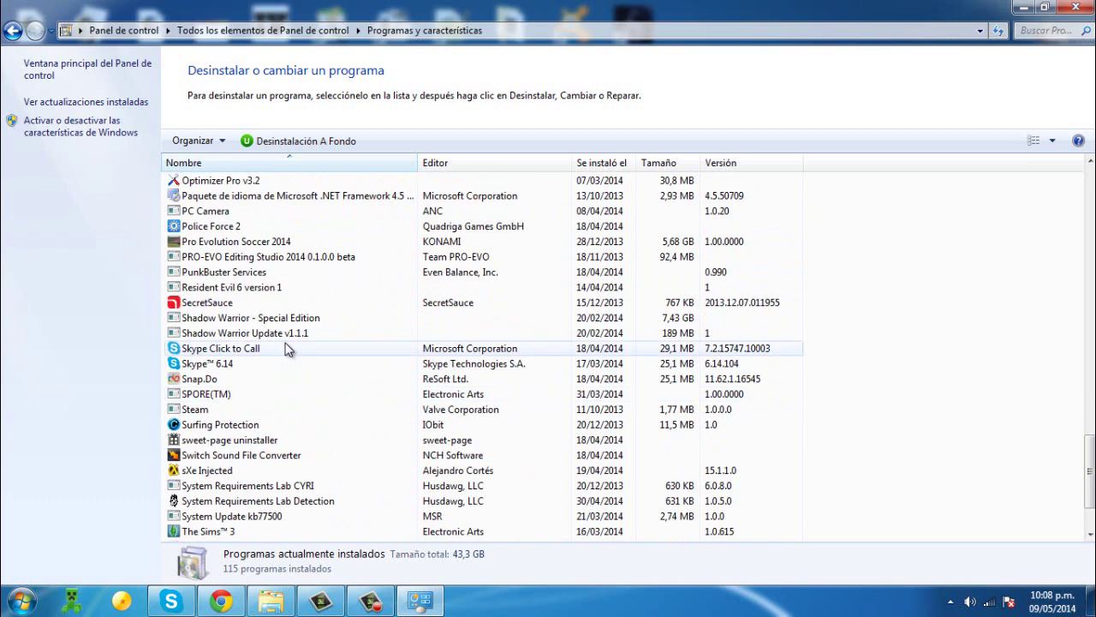
pyautogui.scroll(1, 287, 346)
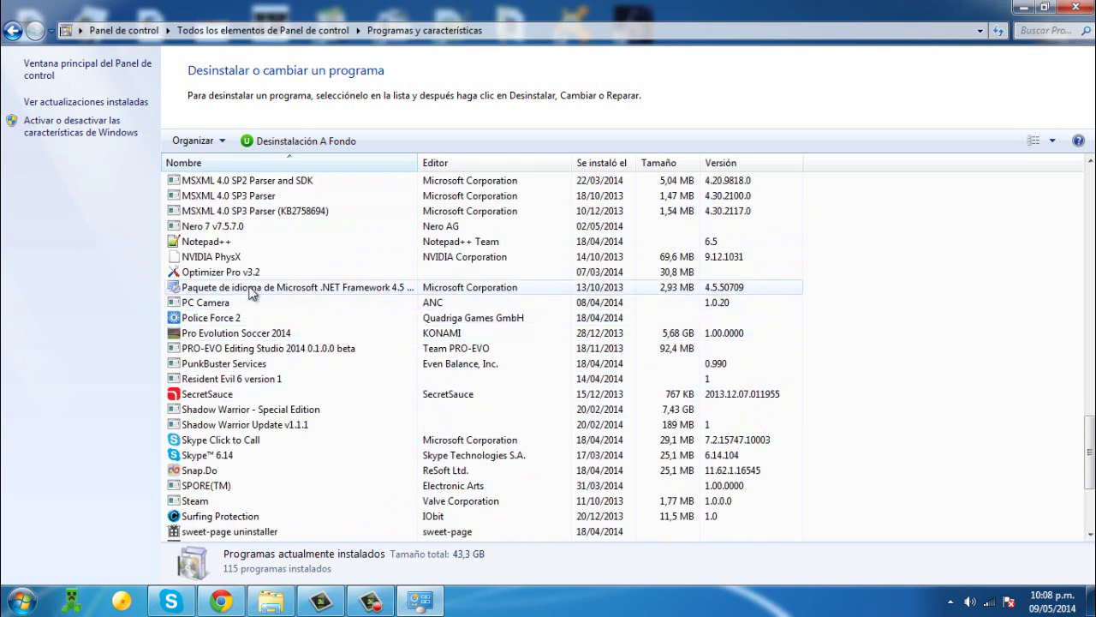
pyautogui.click(259, 273)
# Look through the whole list of installed programs, from the first entries back down to Optimizer Pro v3.2
pyautogui.scroll(6, 291, 296)
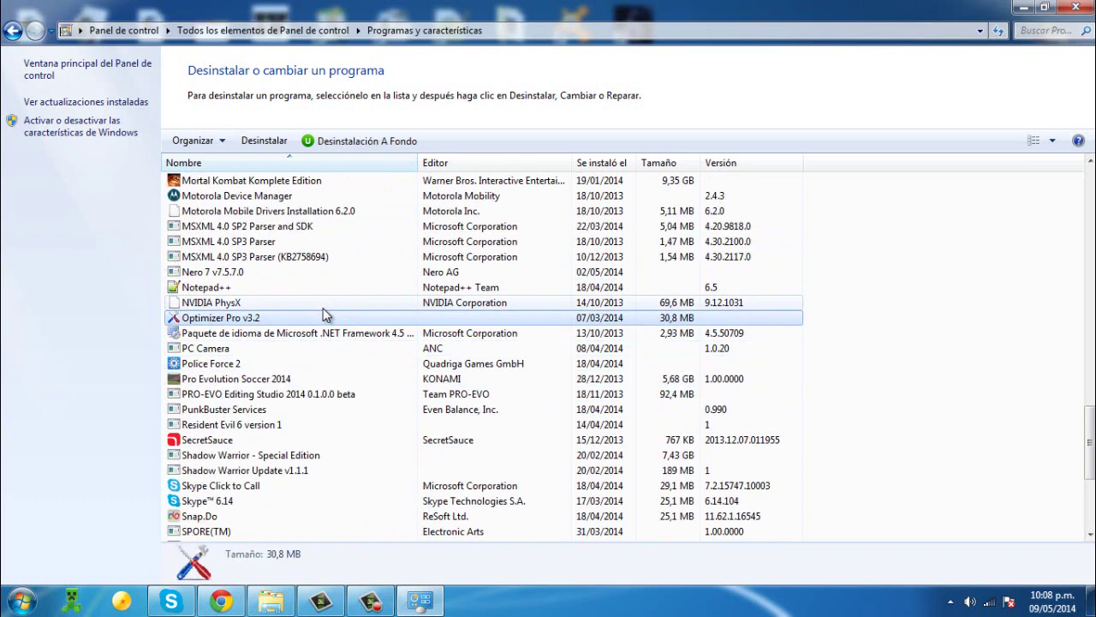
pyautogui.scroll(9, 325, 315)
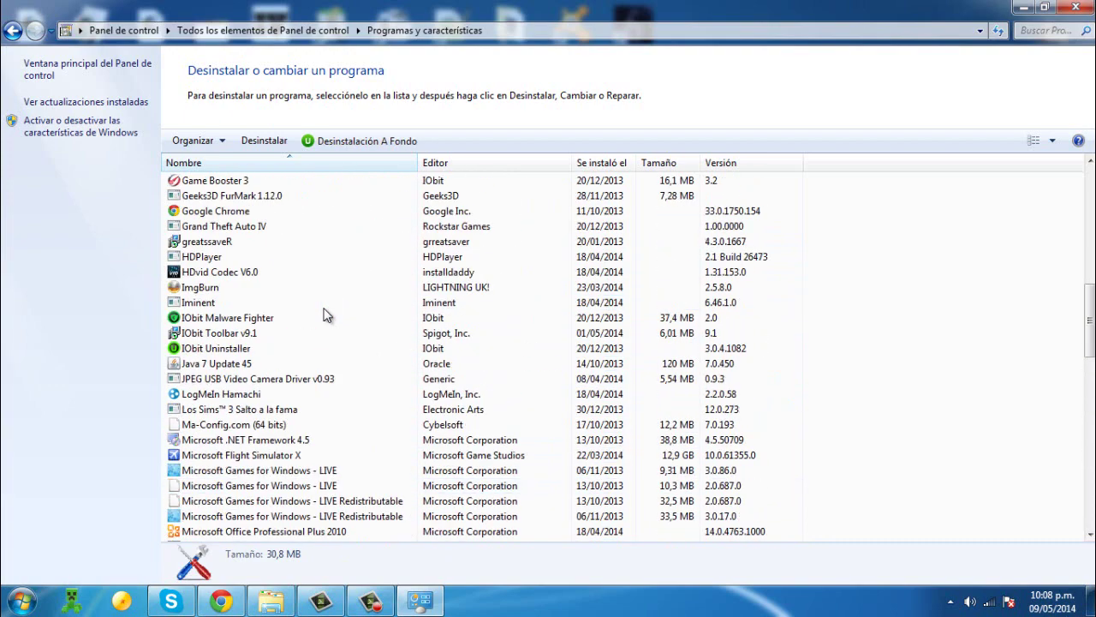
pyautogui.scroll(2, 312, 417)
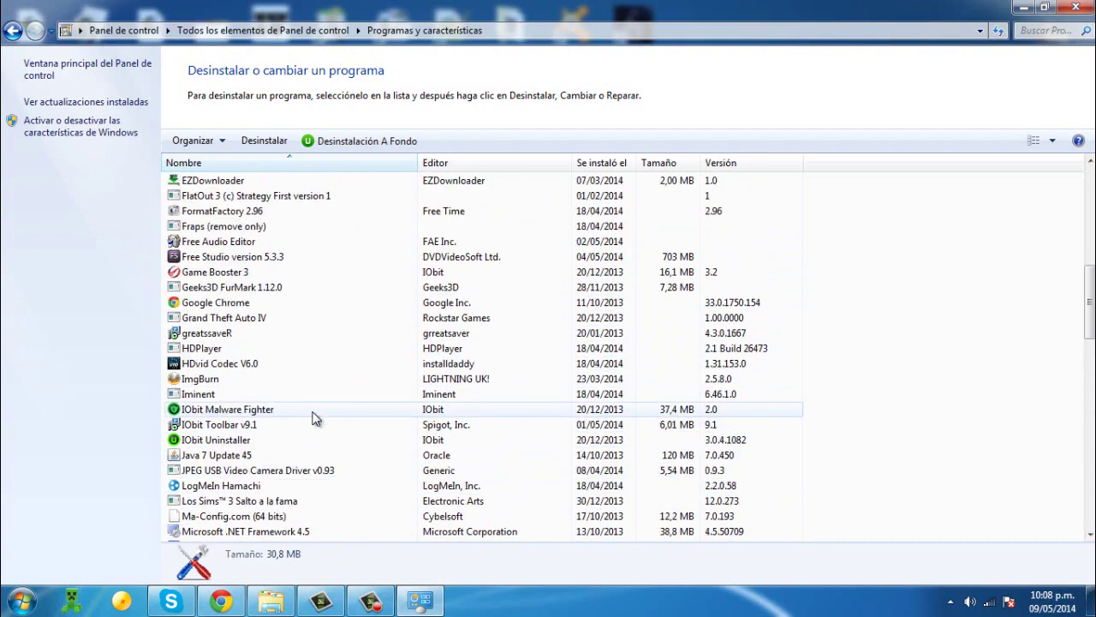
pyautogui.scroll(1, 316, 417)
pyautogui.scroll(1, 266, 296)
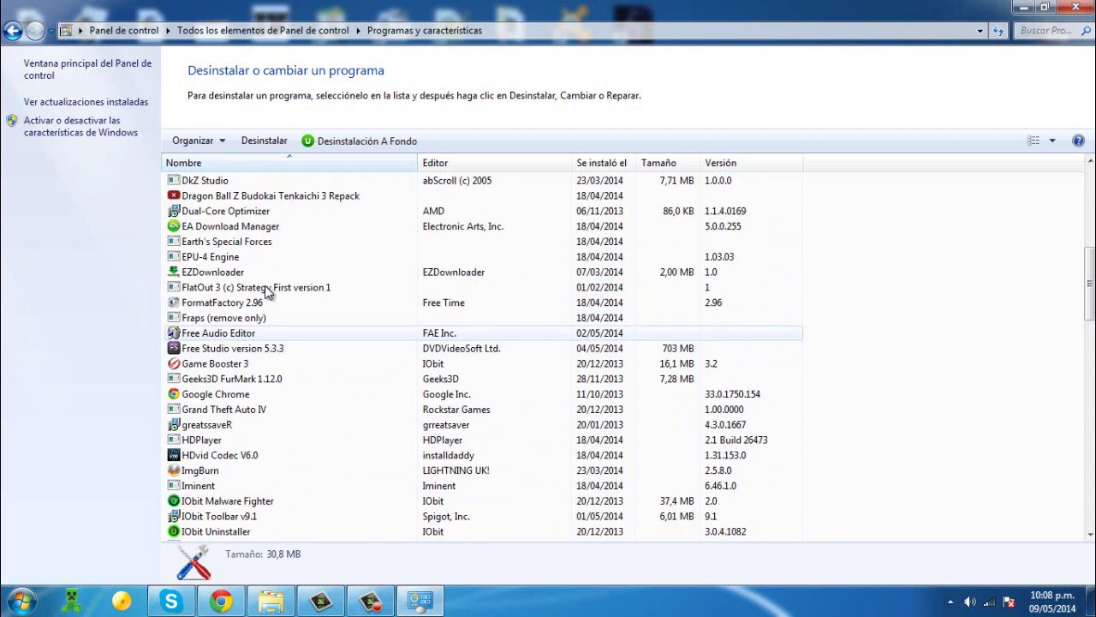
pyautogui.scroll(7, 266, 289)
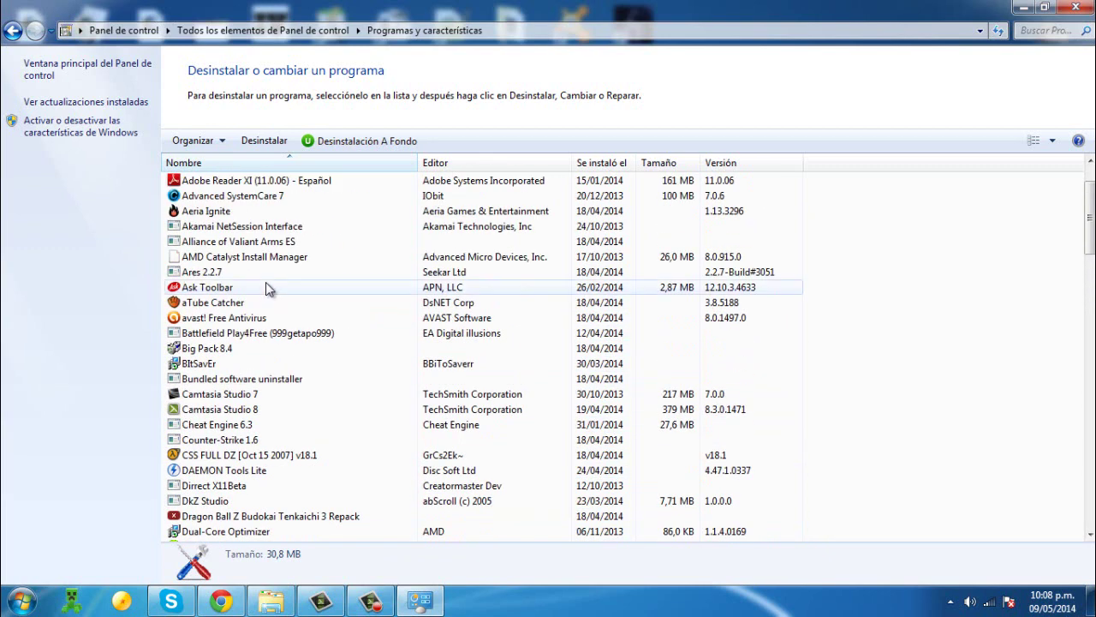
pyautogui.scroll(2, 209, 280)
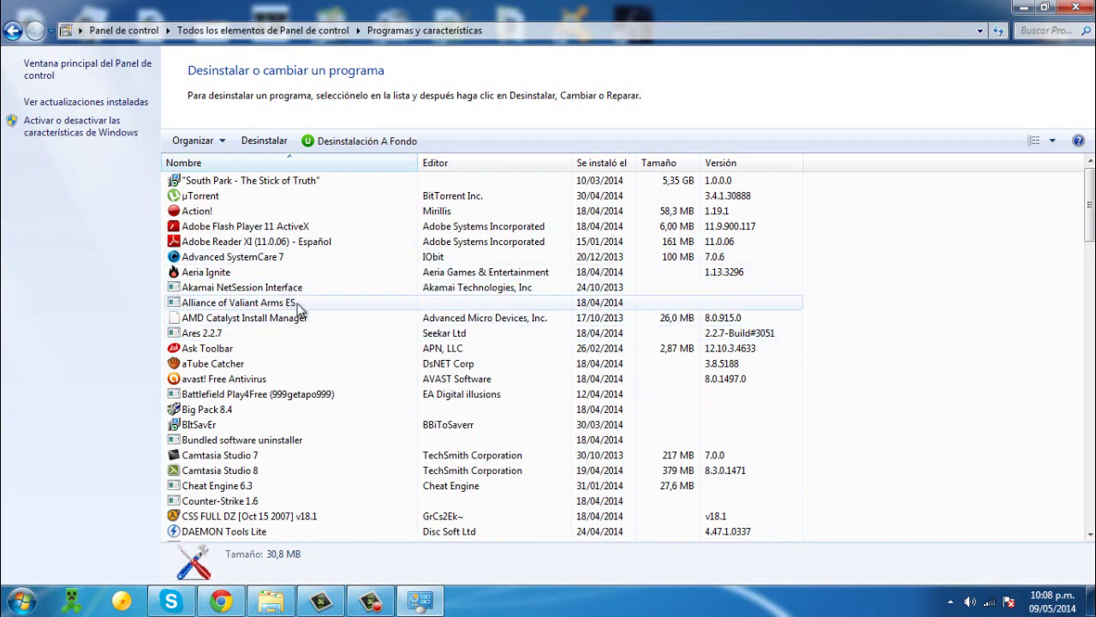
pyautogui.scroll(-1, 298, 310)
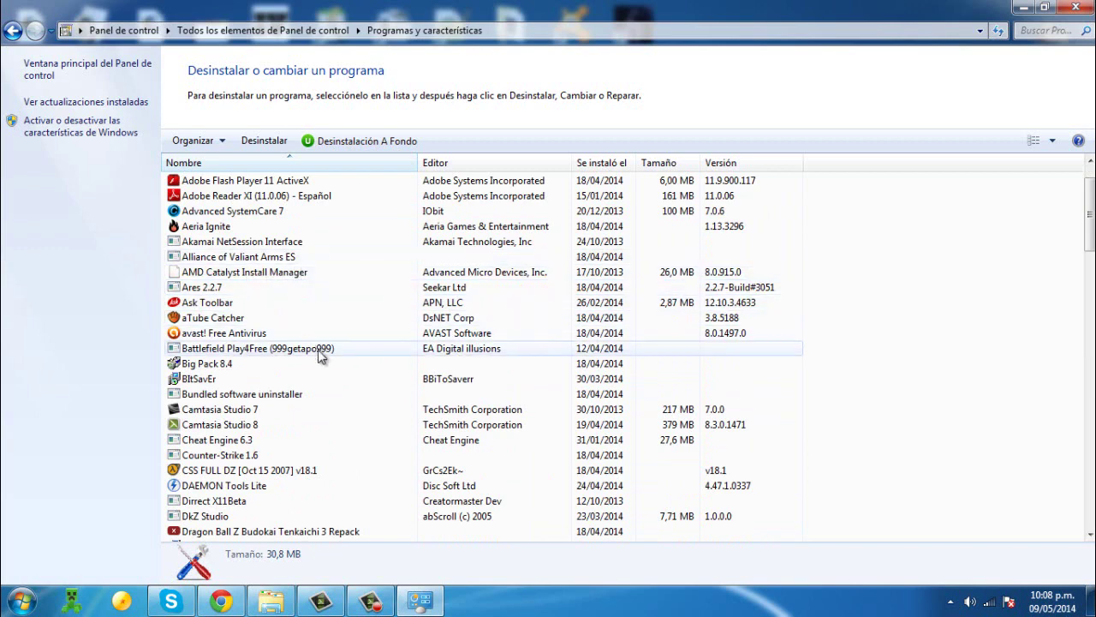
pyautogui.scroll(-1, 323, 385)
pyautogui.scroll(-3, 328, 426)
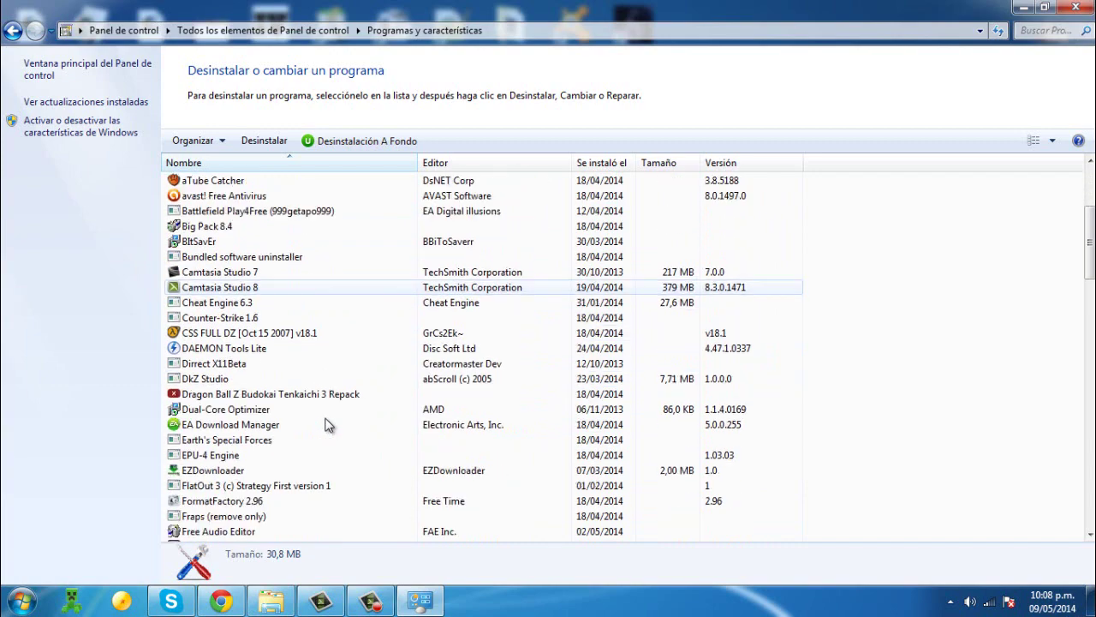
pyautogui.scroll(-15, 255, 507)
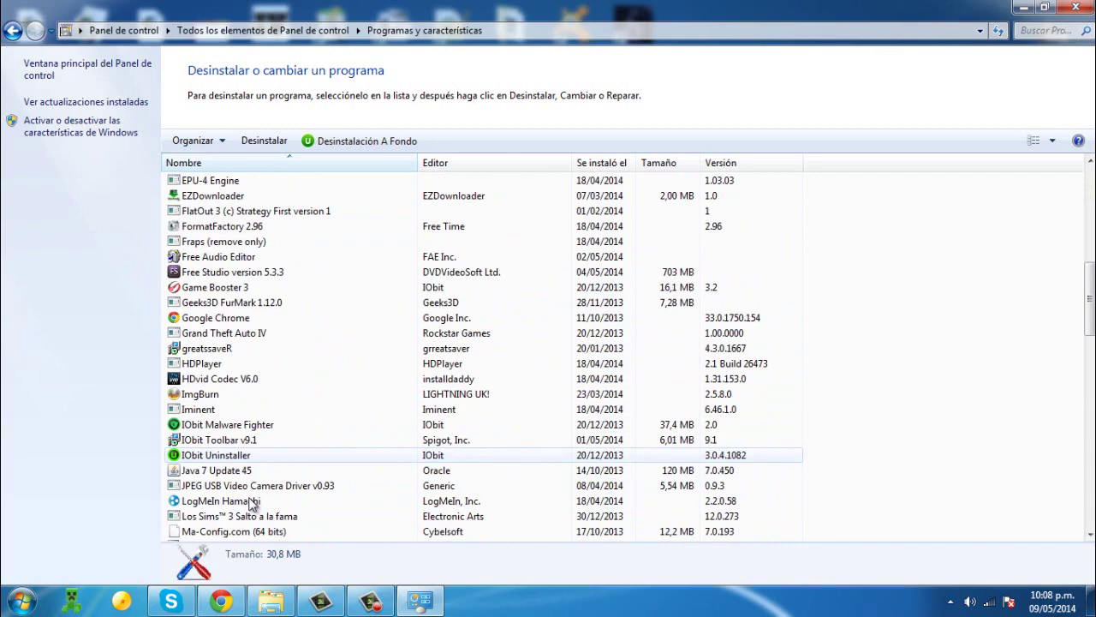
pyautogui.scroll(-3, 249, 477)
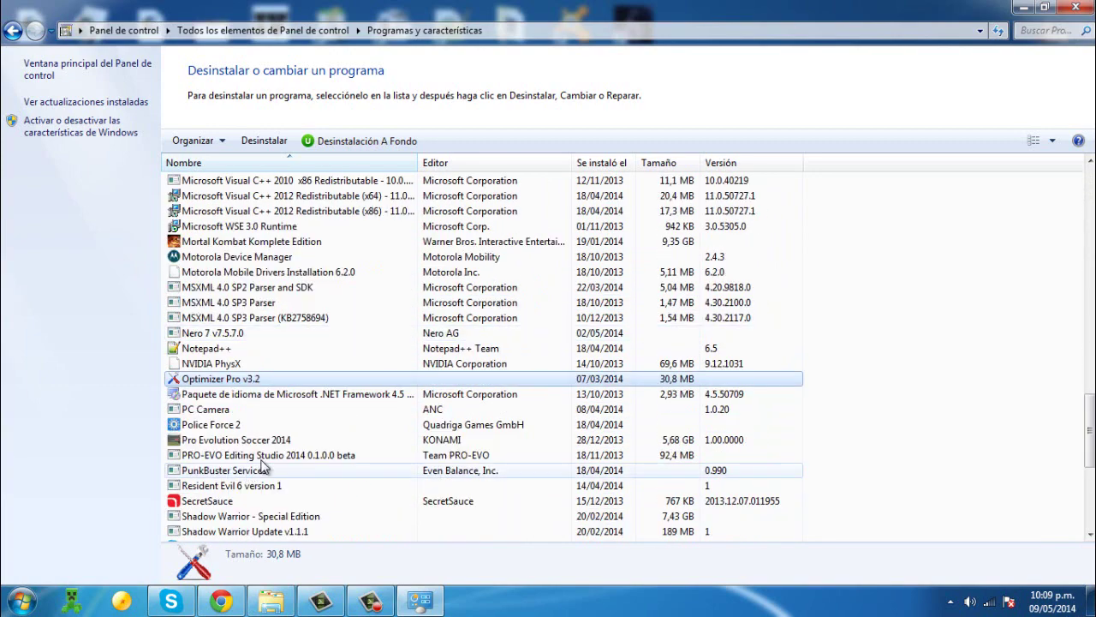
pyautogui.rightClick(228, 382)
pyautogui.click(96, 381)
pyautogui.scroll(-5, 386, 478)
pyautogui.scroll(7, 386, 477)
pyautogui.scroll(2, 394, 477)
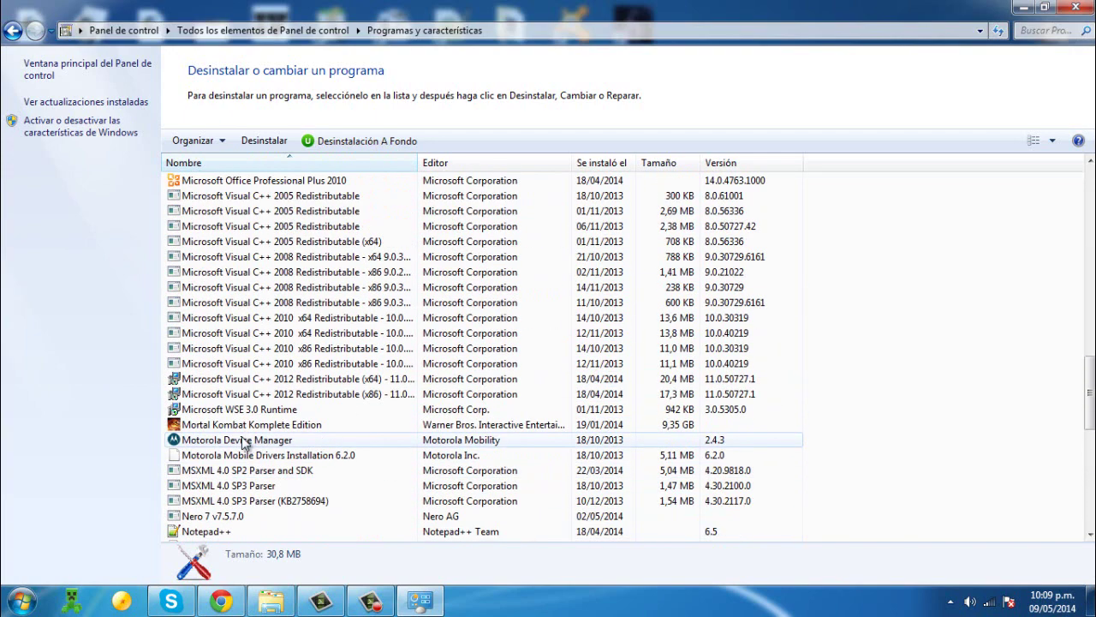
pyautogui.click(240, 417)
pyautogui.scroll(-4, 239, 421)
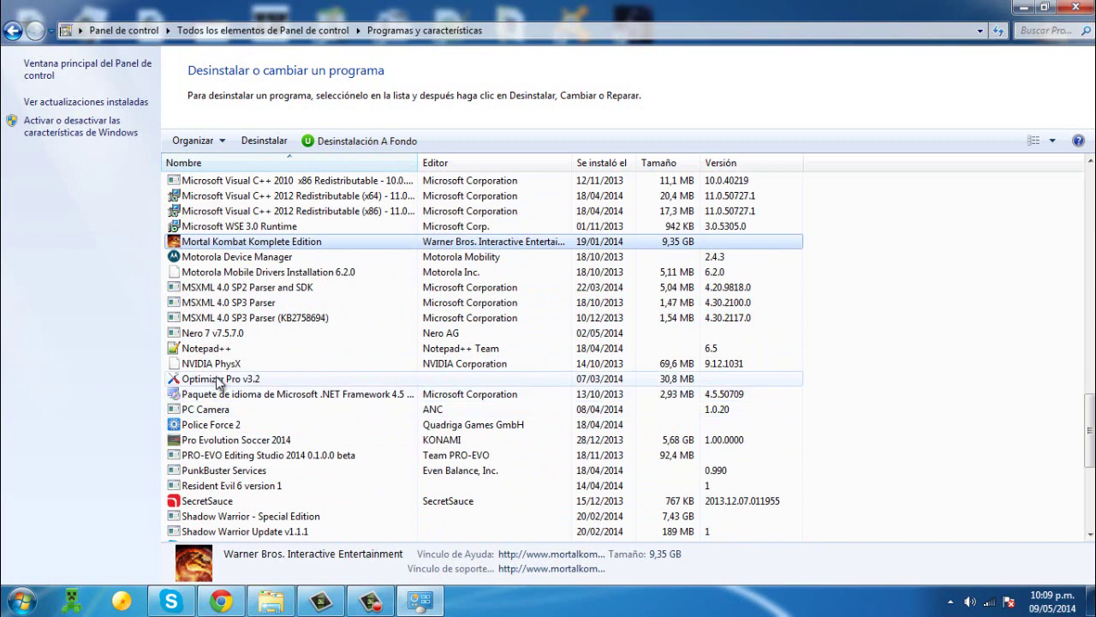
# Start uninstalling Optimizer Pro v3.2, close the pcutilitiespro.com page in Chrome and minimize the browser
pyautogui.click(219, 380)
pyautogui.rightClick(218, 380)
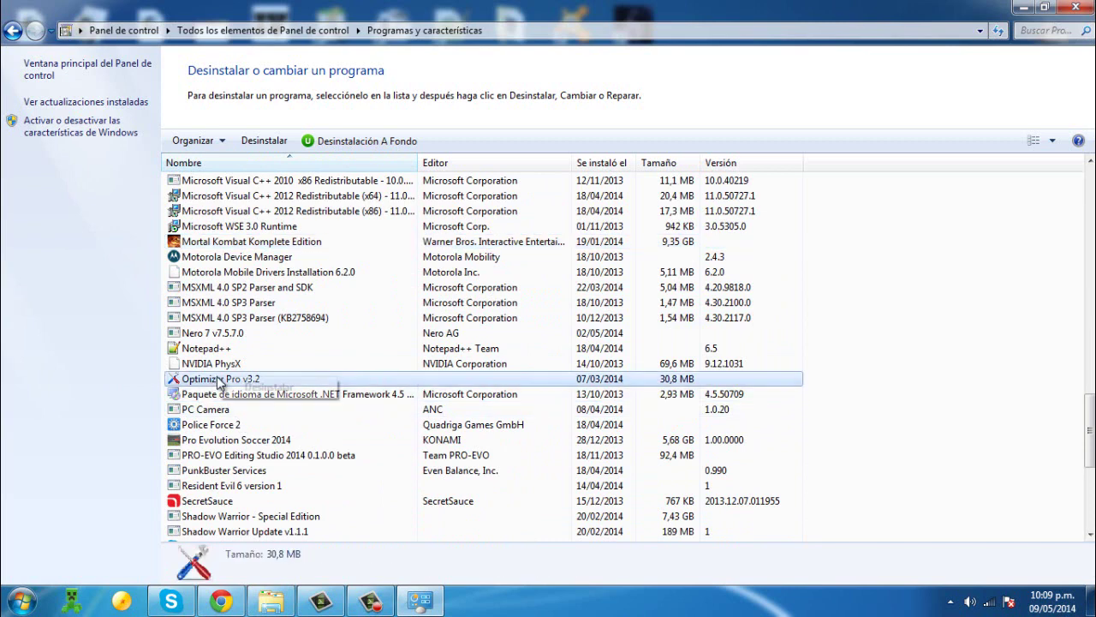
pyautogui.click(259, 388)
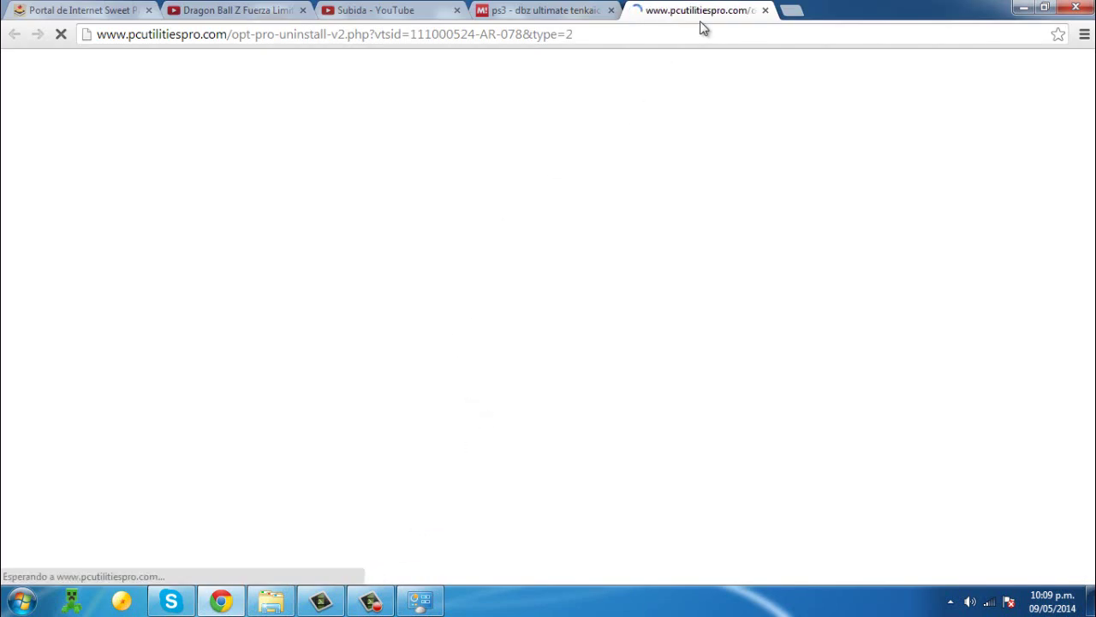
pyautogui.click(765, 10)
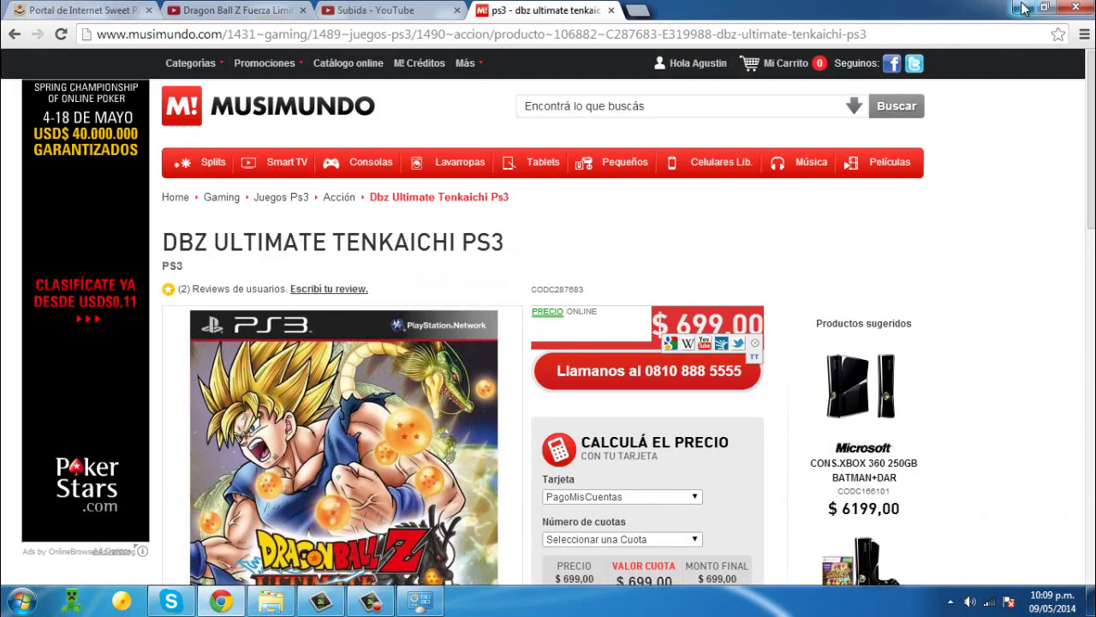
pyautogui.click(1023, 7)
# Try to start the uninstallation of Optimizer Pro v3.2 a second time
pyautogui.rightClick(318, 379)
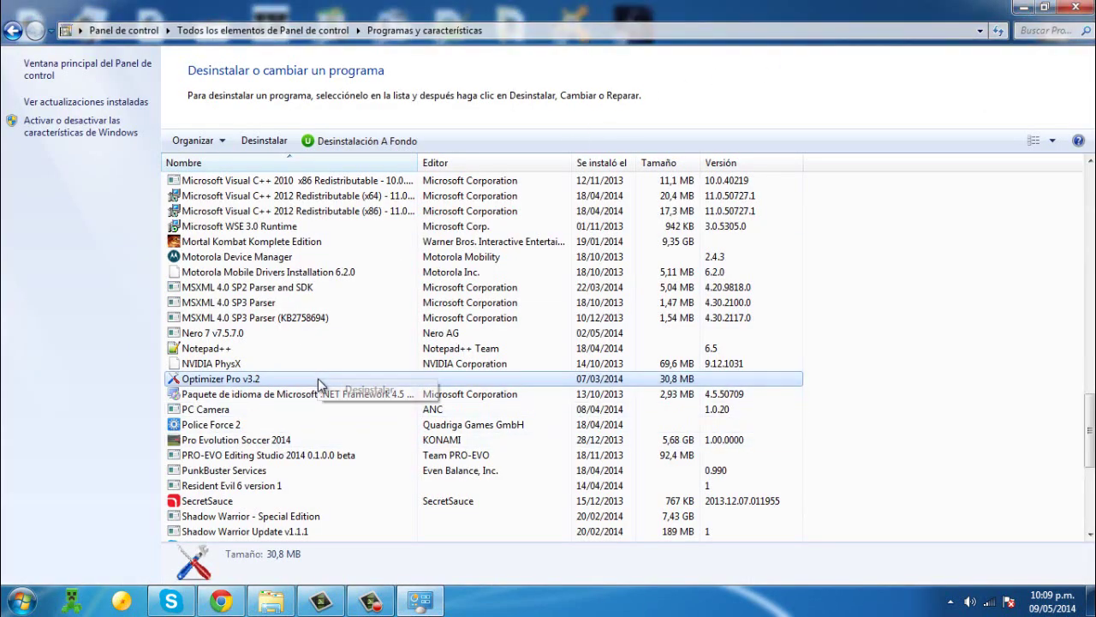
pyautogui.click(399, 397)
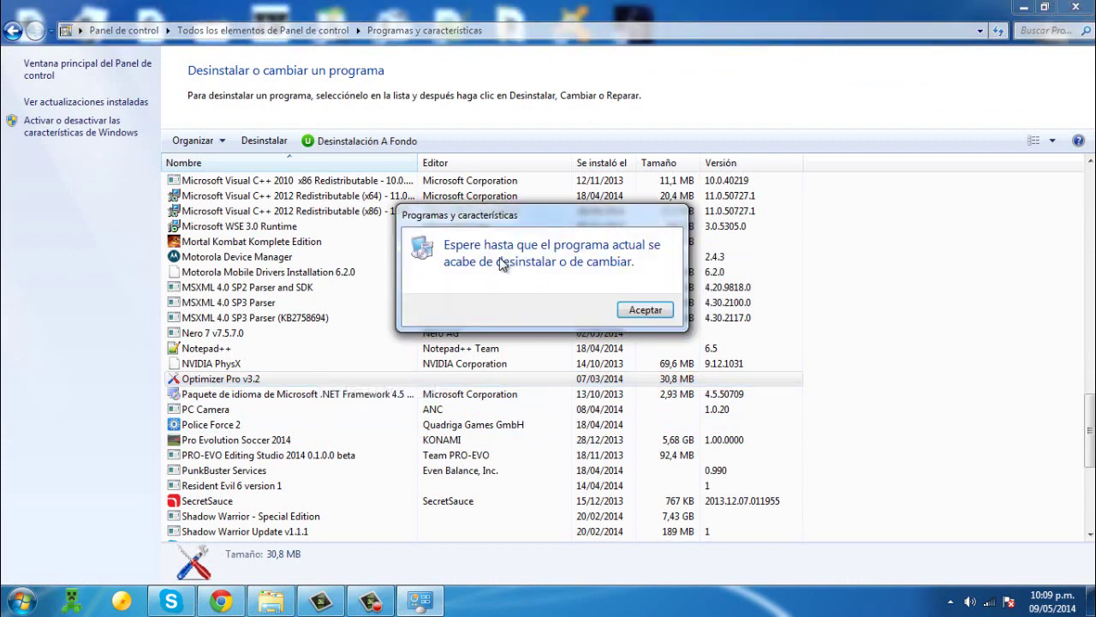
pyautogui.click(644, 310)
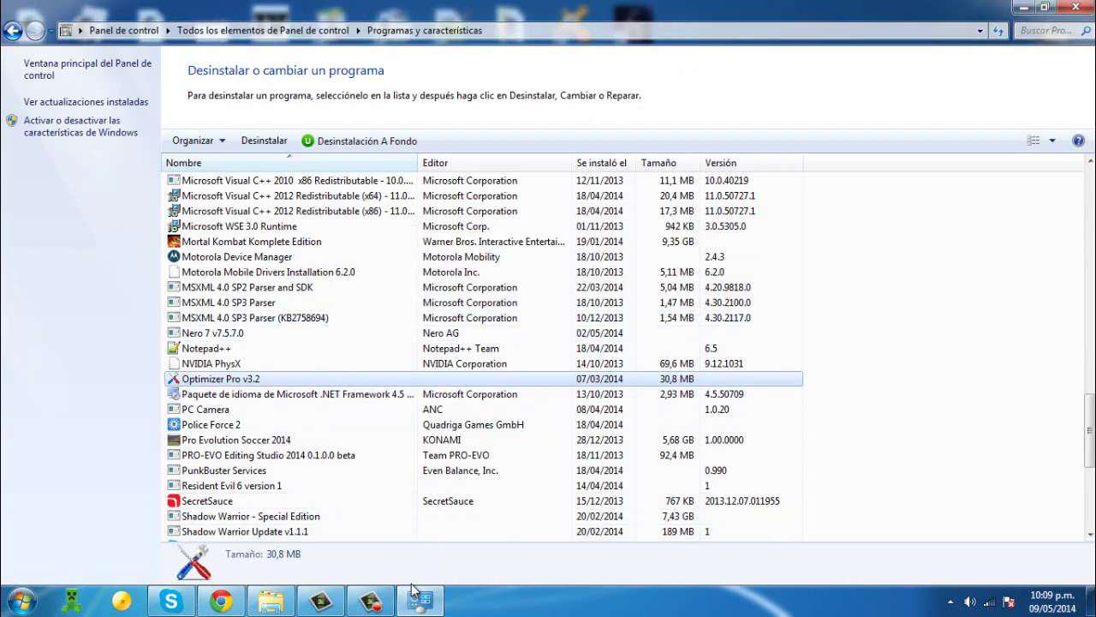
# Confirm the removal of Optimizer Pro in the PC Utilities Pro uninstaller, then close the safecart.com purchase page and minimize Chrome
pyautogui.click(1023, 8)
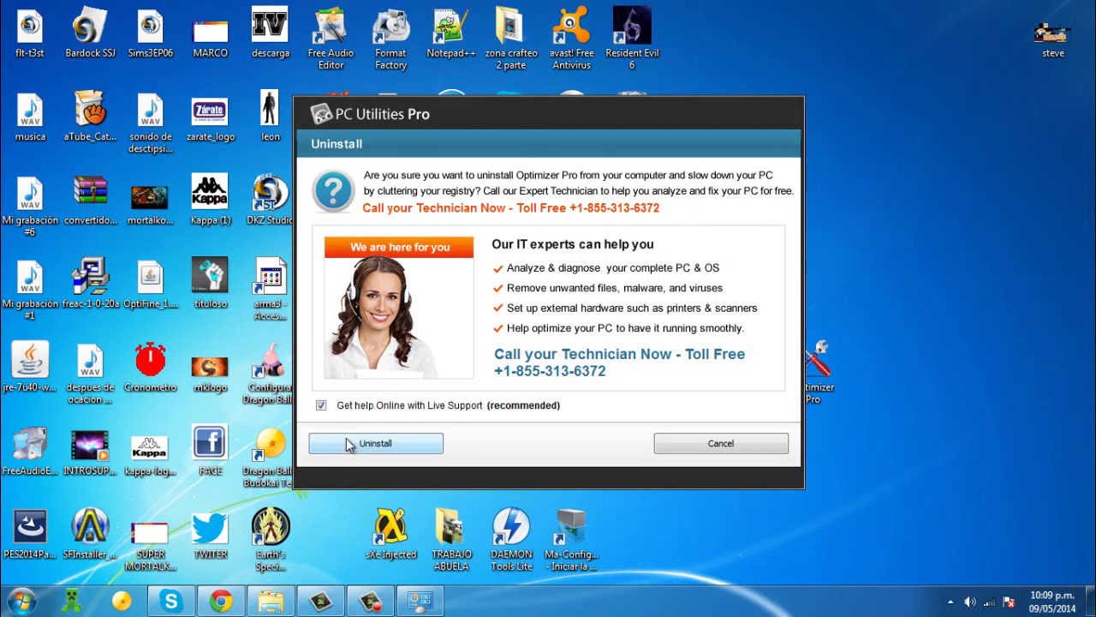
pyautogui.click(374, 454)
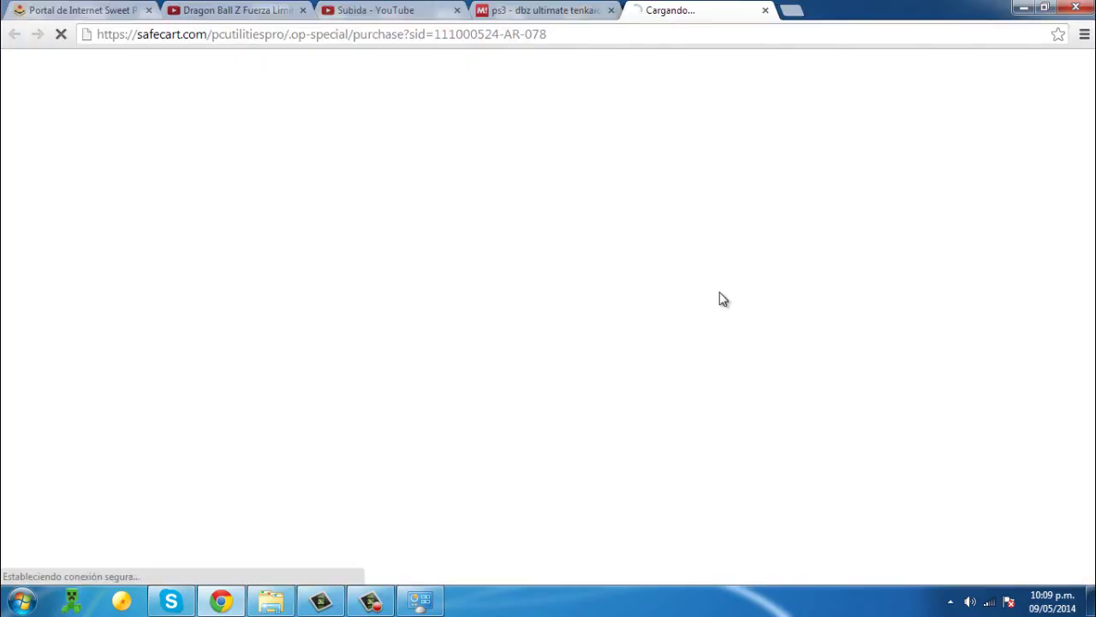
pyautogui.click(765, 11)
pyautogui.click(1020, 8)
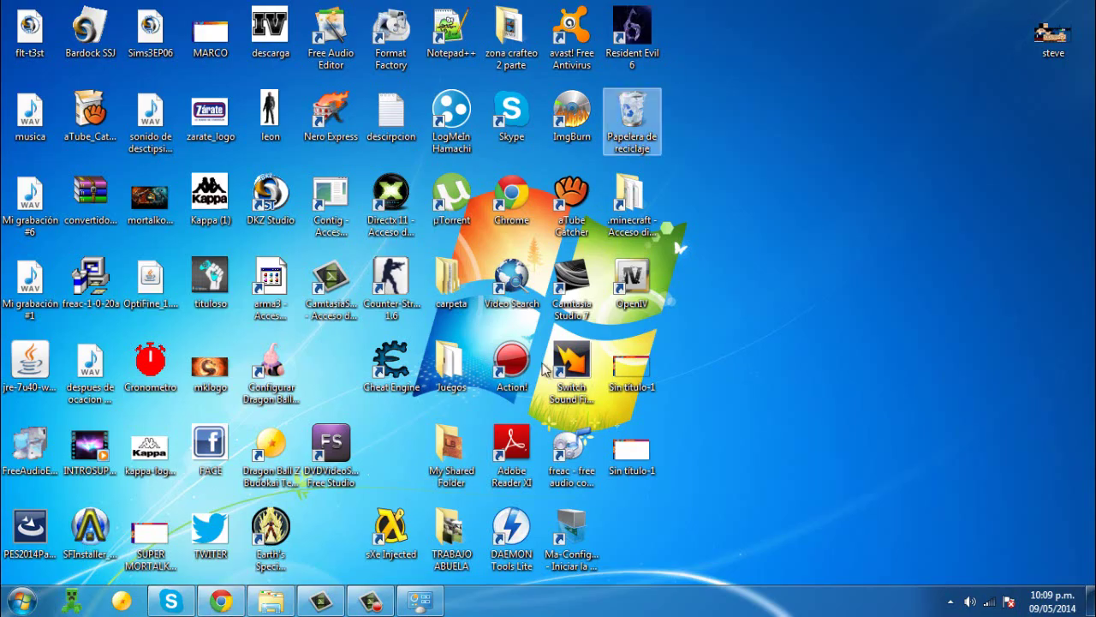
# Return to the installed programs list, try once more to uninstall Optimizer Pro v3.2, and minimize the window
pyautogui.click(419, 601)
pyautogui.click(419, 601)
pyautogui.click(419, 601)
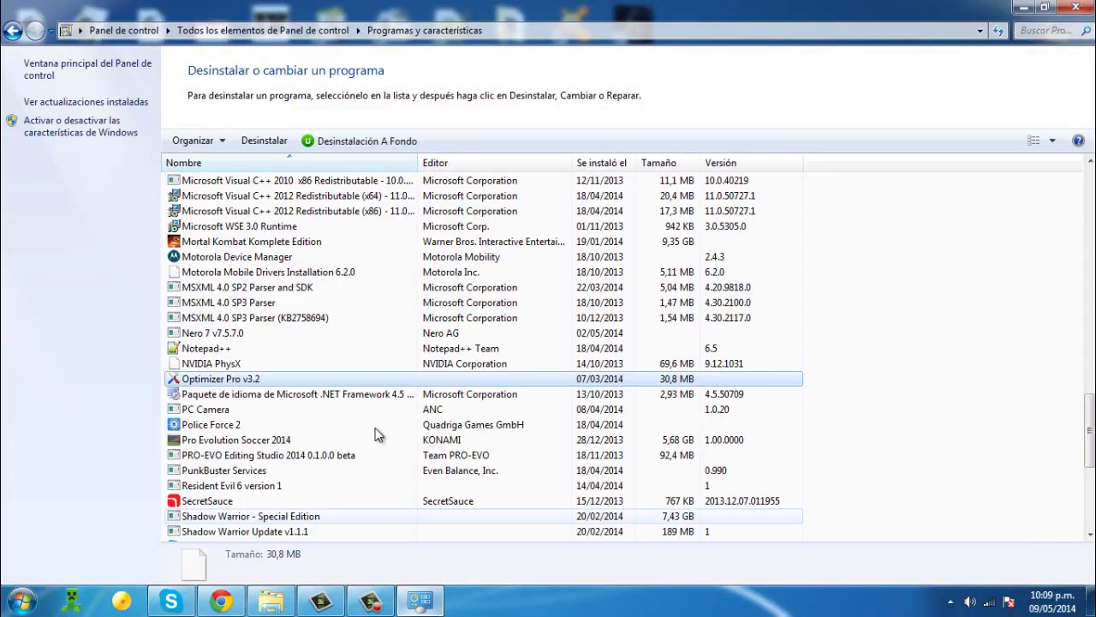
pyautogui.rightClick(390, 384)
pyautogui.click(446, 392)
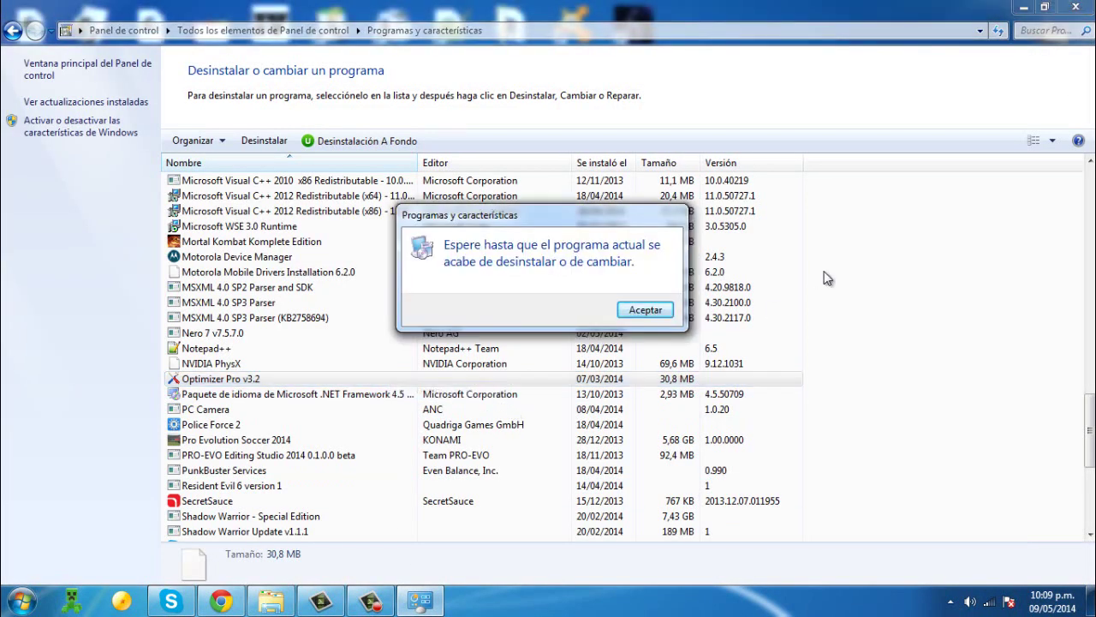
pyautogui.click(646, 310)
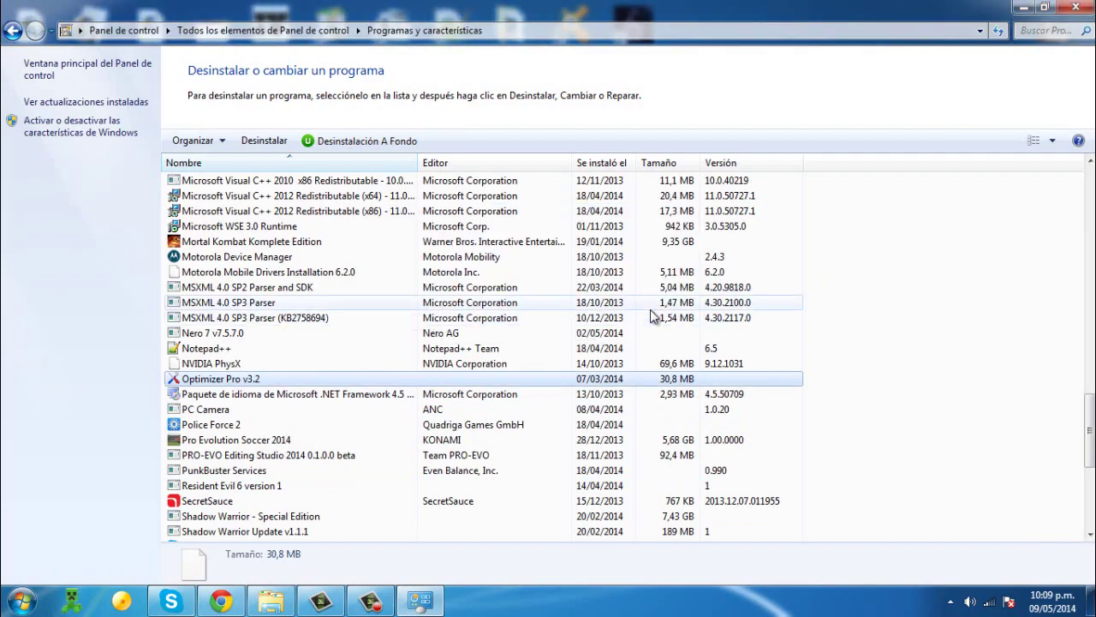
pyautogui.click(1023, 7)
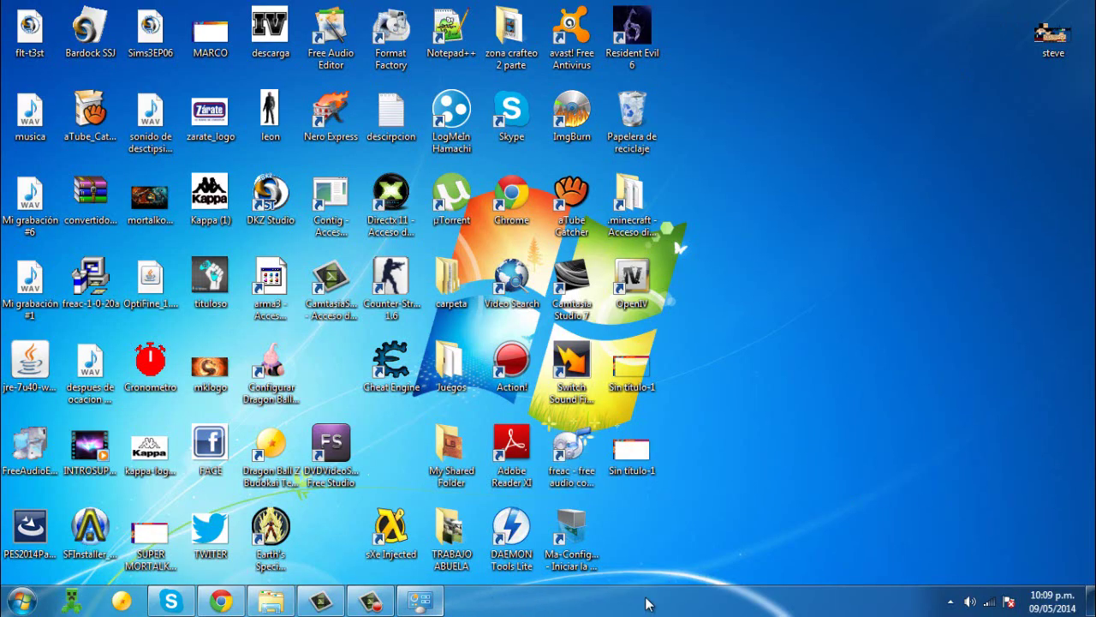
# Exit the background programs with the round blue icon and the dark icon among the hidden notification icons
pyautogui.click(952, 600)
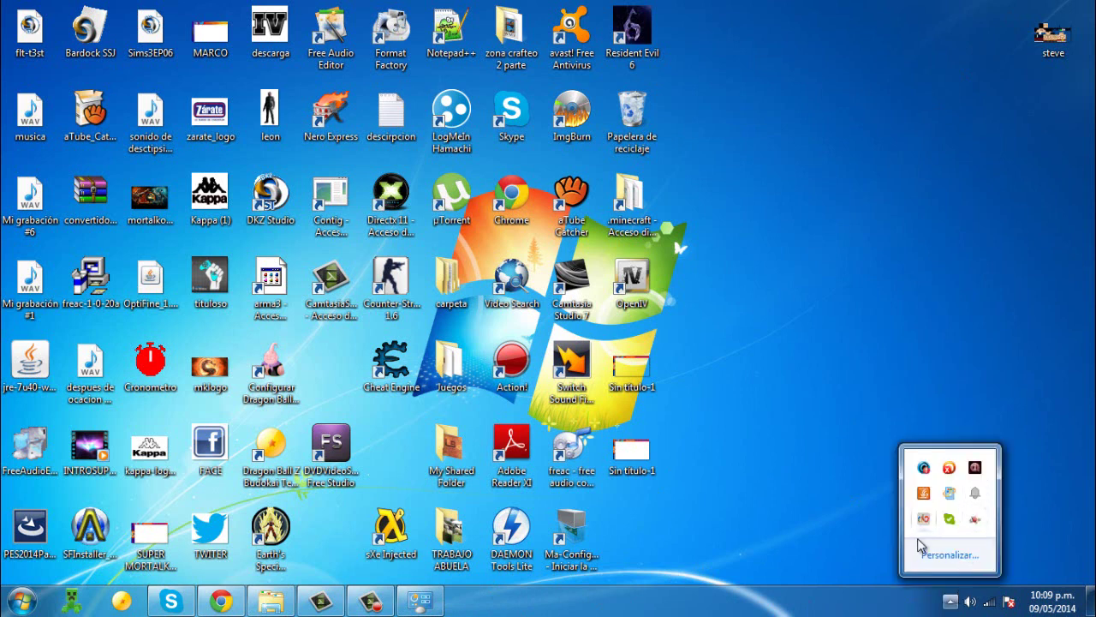
pyautogui.rightClick(929, 474)
pyautogui.click(783, 459)
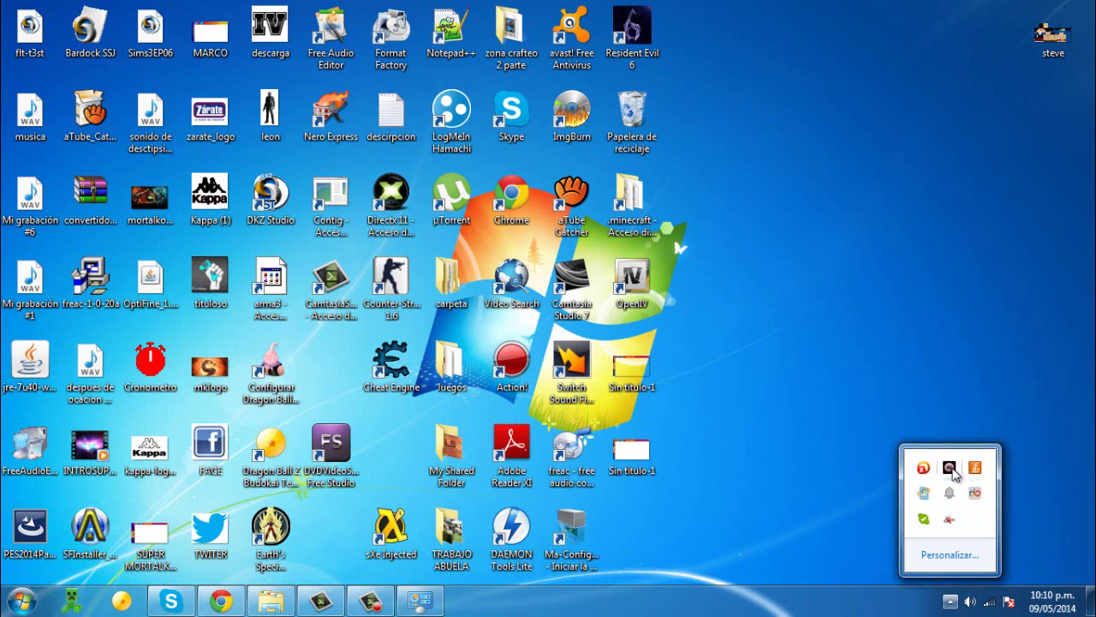
pyautogui.rightClick(949, 468)
pyautogui.click(976, 457)
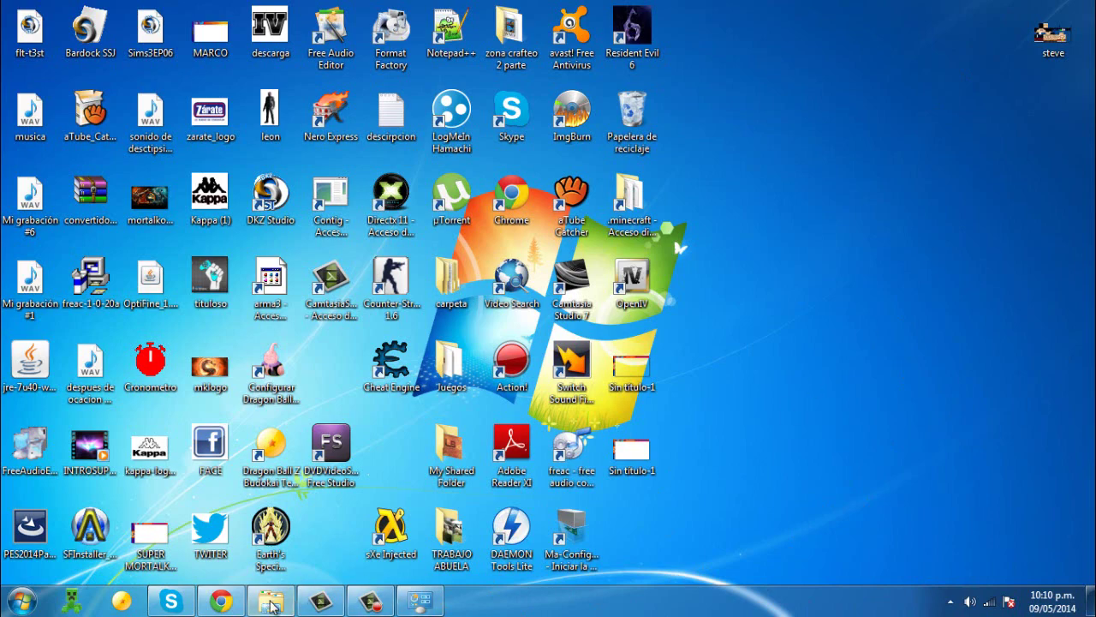
# Close Chrome and acknowledge the finished removal of Optimizer Pro
pyautogui.click(241, 604)
pyautogui.click(241, 604)
pyautogui.rightClick(219, 601)
pyautogui.click(171, 556)
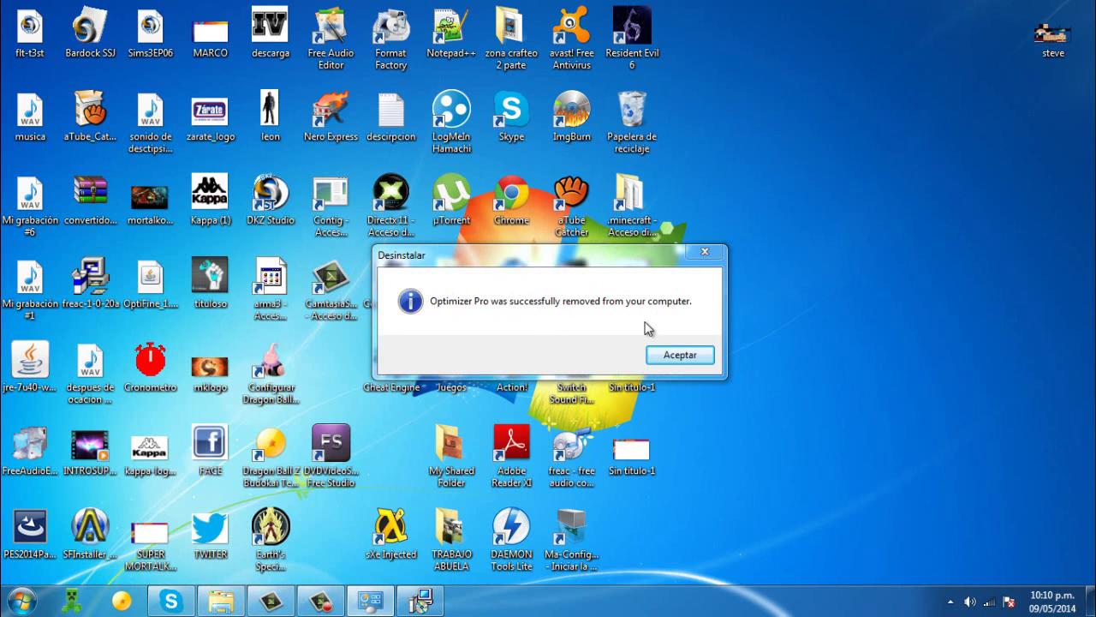
pyautogui.click(702, 357)
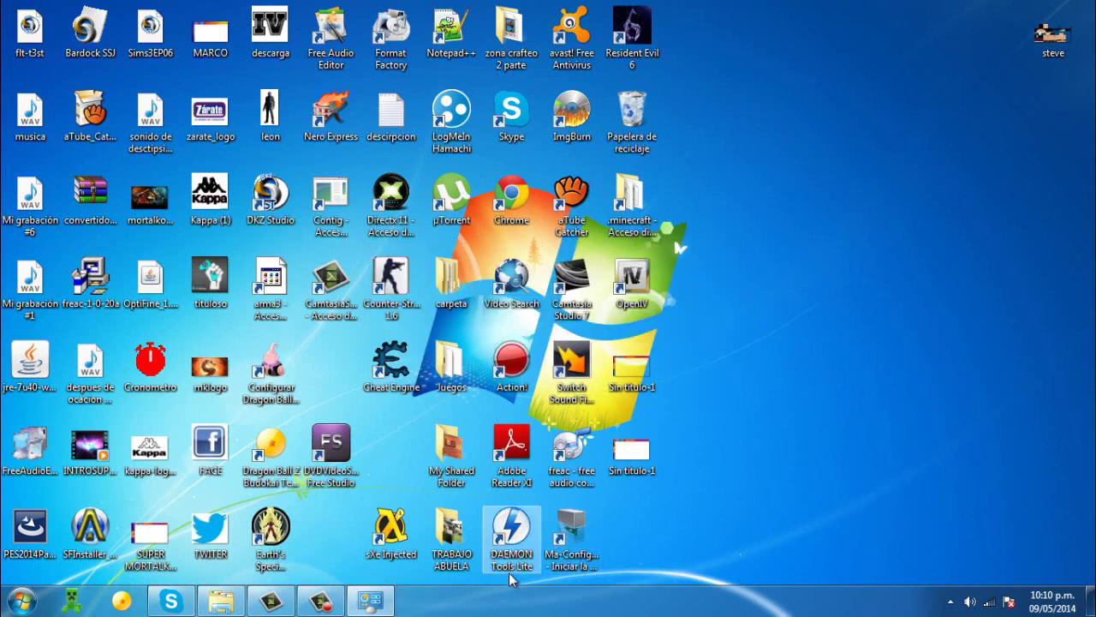
# Return to the installed programs list and check whether Optimizer Pro is still among the entries
pyautogui.click(383, 607)
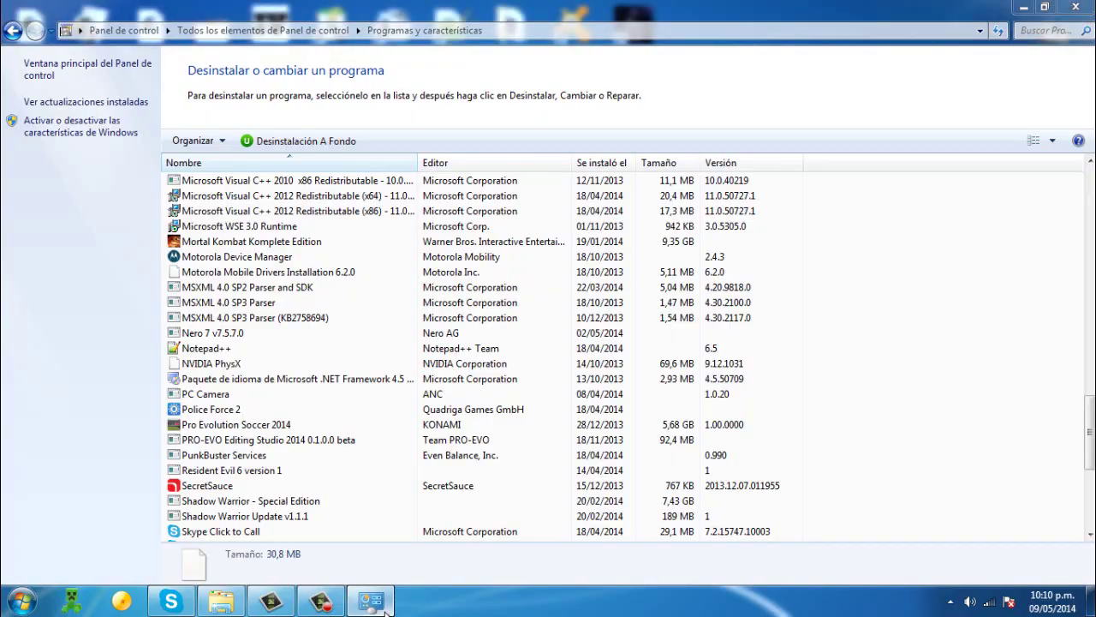
pyautogui.click(383, 608)
pyautogui.click(383, 608)
pyautogui.scroll(-4, 315, 493)
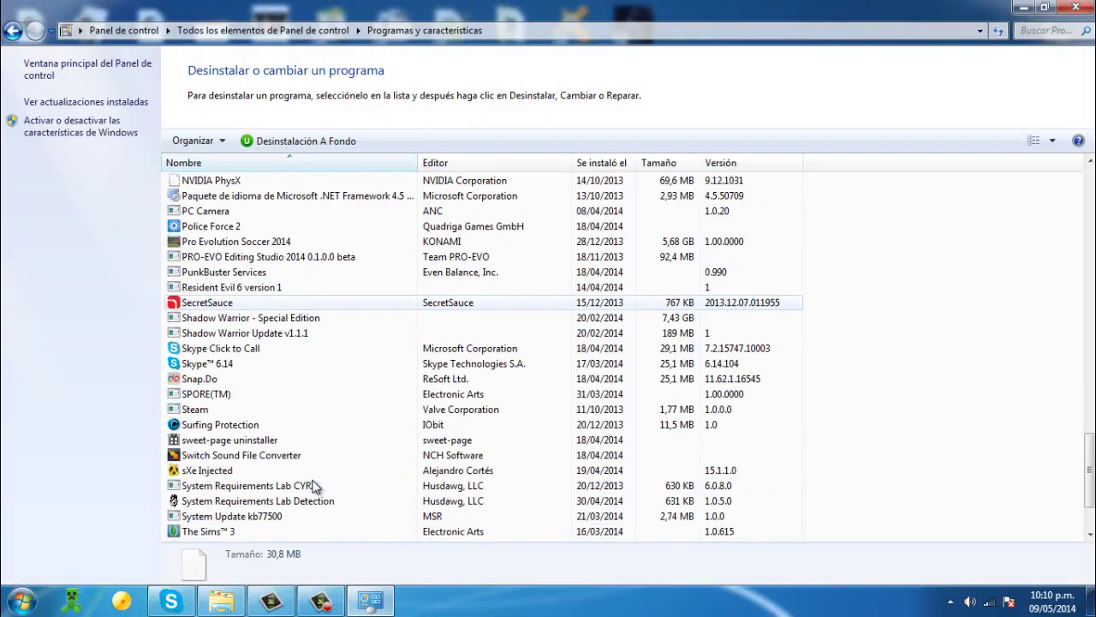
pyautogui.scroll(-2, 313, 477)
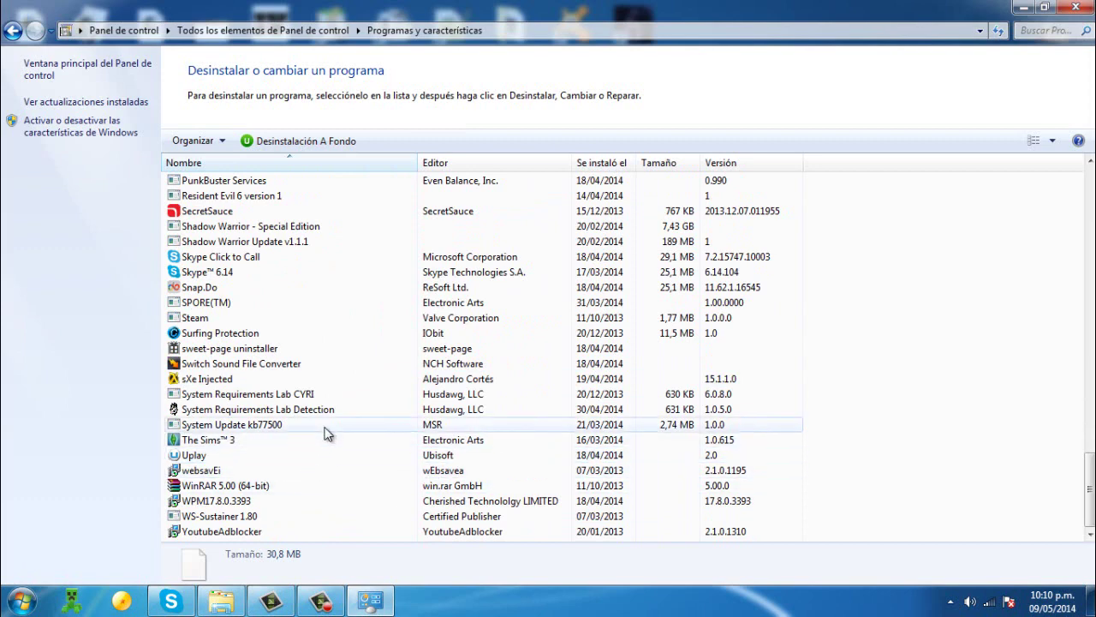
pyautogui.scroll(6, 233, 410)
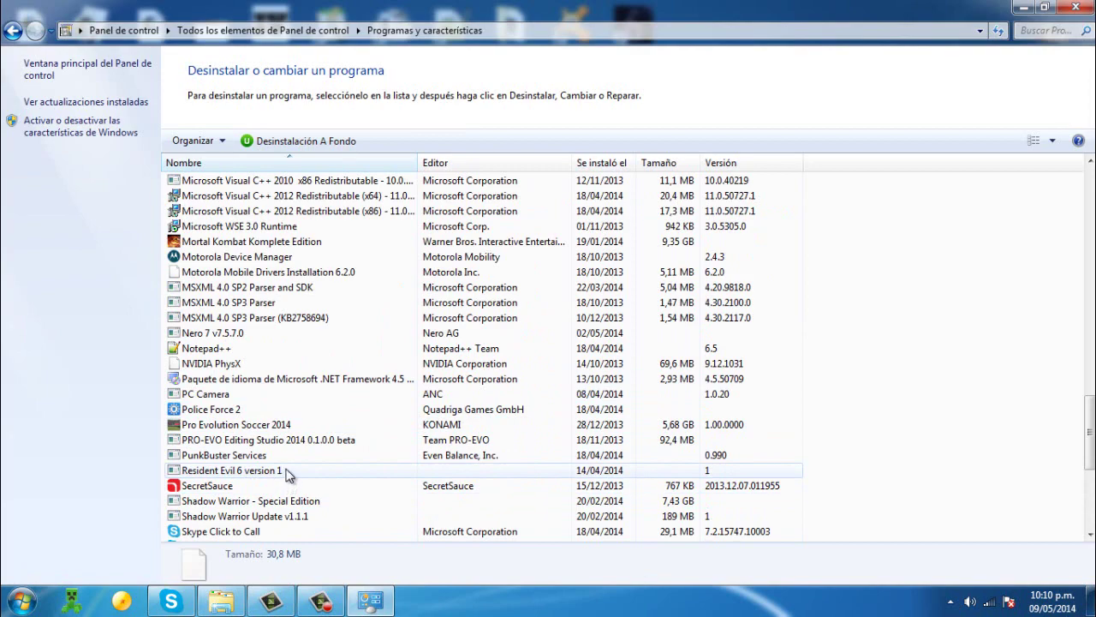
pyautogui.scroll(8, 287, 476)
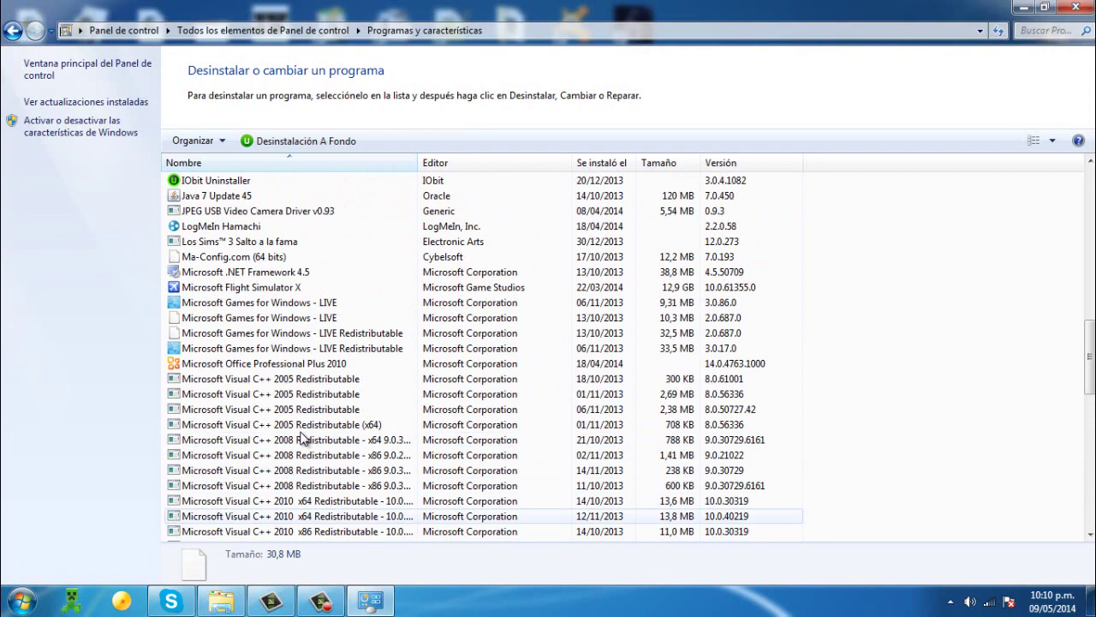
# Look through the whole installed programs list once more for any trace of Optimizer Pro and close the window
pyautogui.scroll(1, 291, 351)
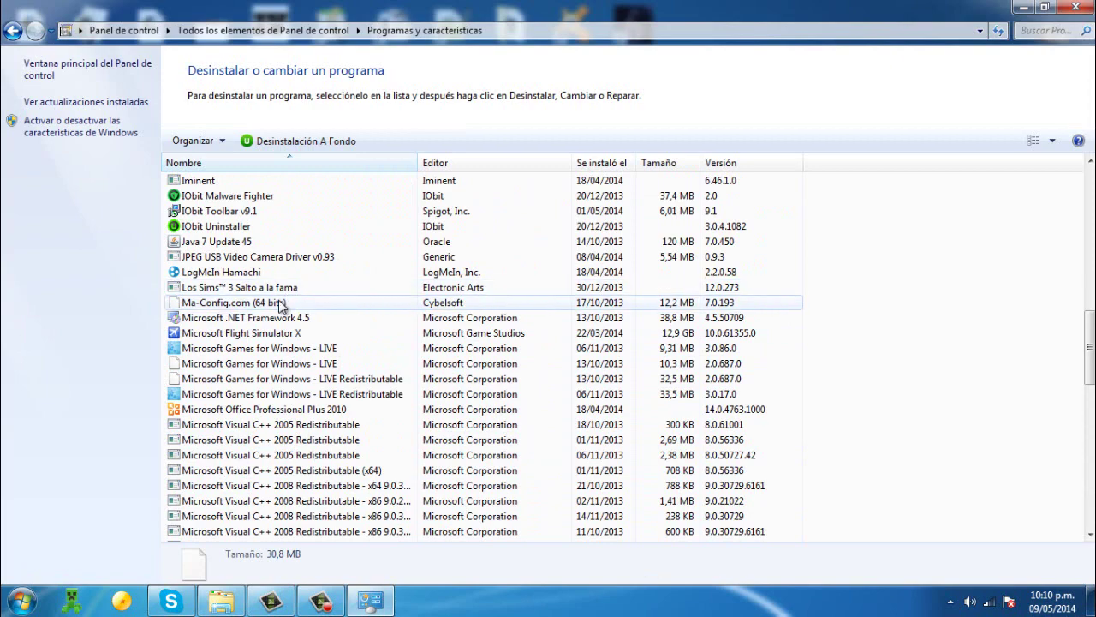
pyautogui.scroll(5, 356, 265)
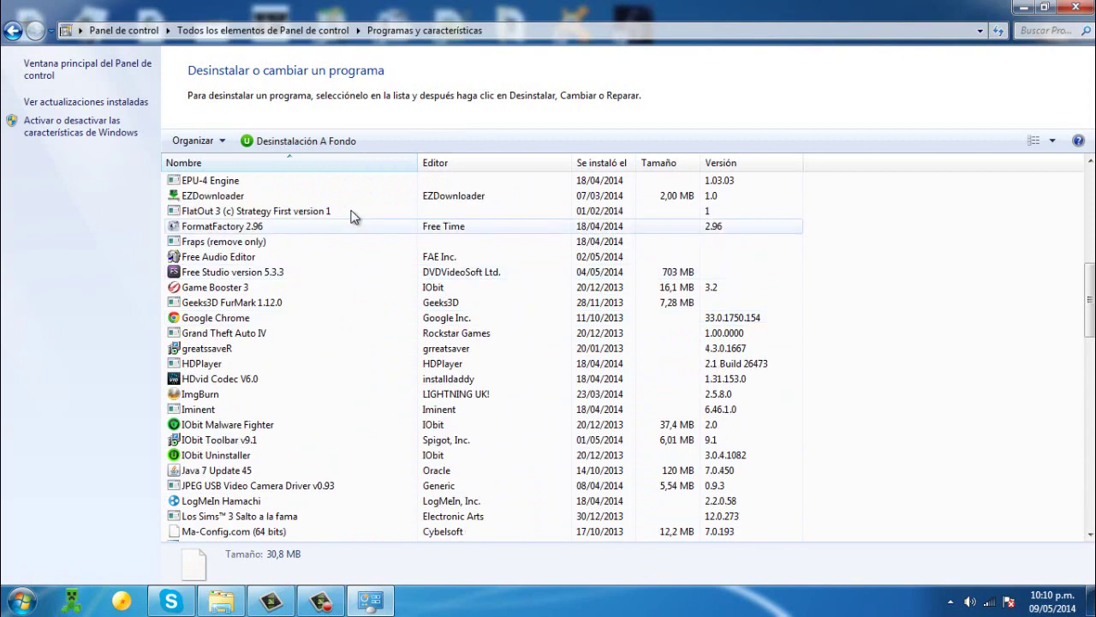
pyautogui.scroll(3, 360, 227)
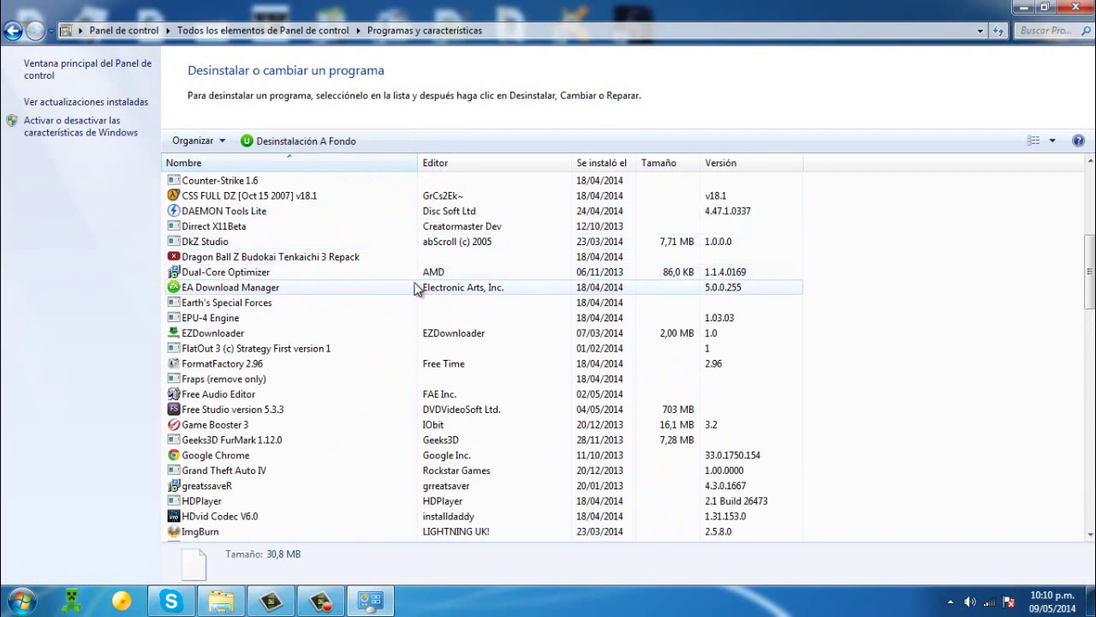
pyautogui.scroll(3, 457, 286)
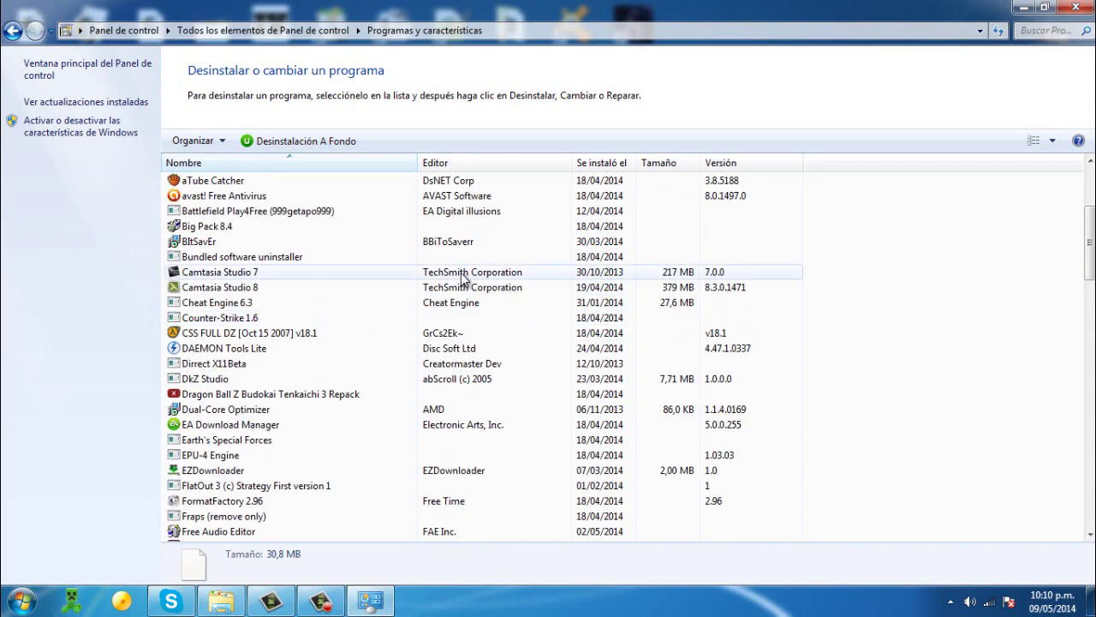
pyautogui.scroll(4, 461, 275)
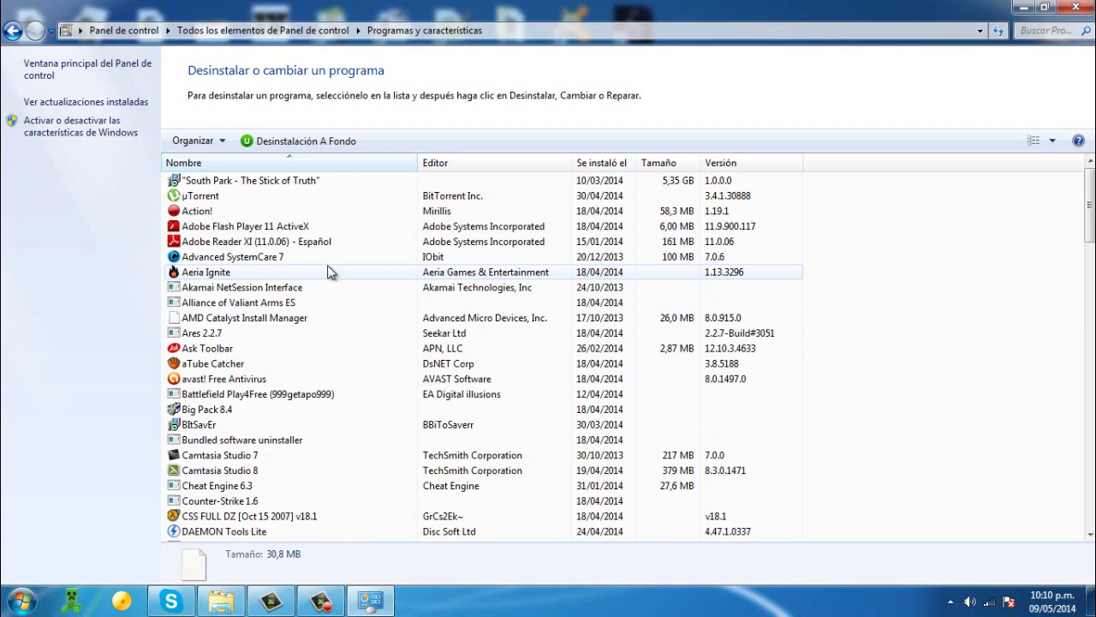
pyautogui.scroll(-16, 381, 274)
pyautogui.scroll(-15, 377, 322)
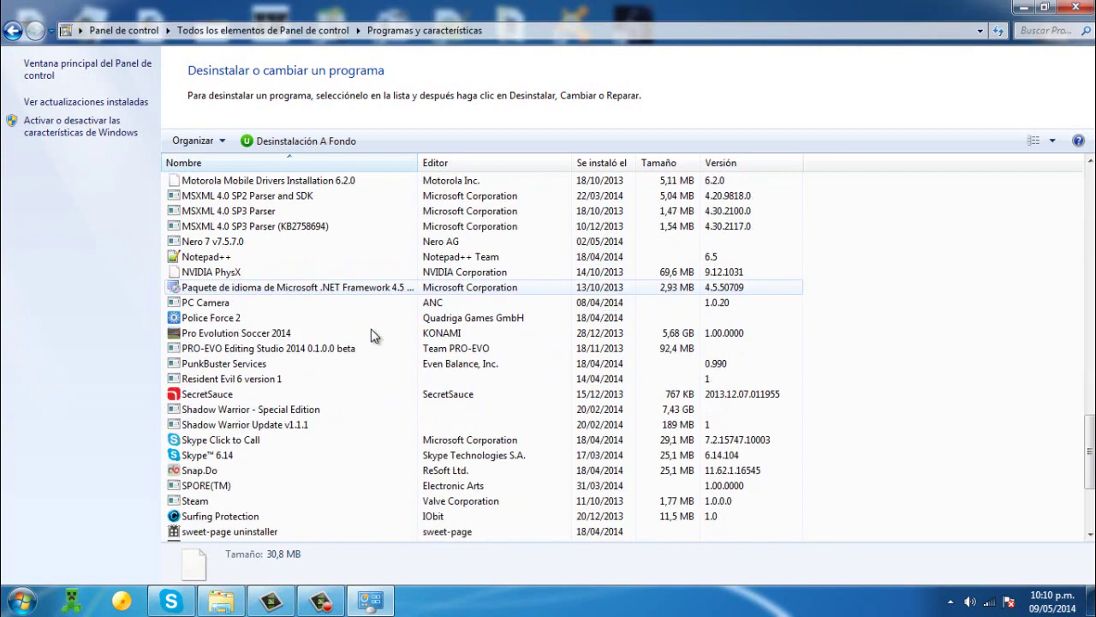
pyautogui.scroll(10, 338, 450)
pyautogui.scroll(4, 543, 239)
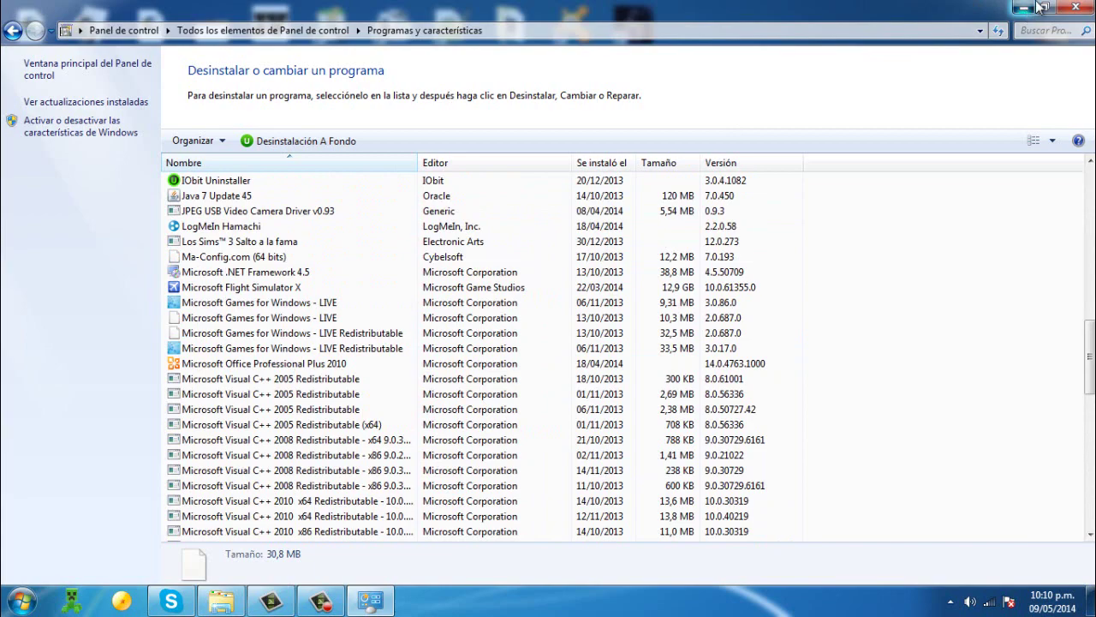
pyautogui.click(1076, 7)
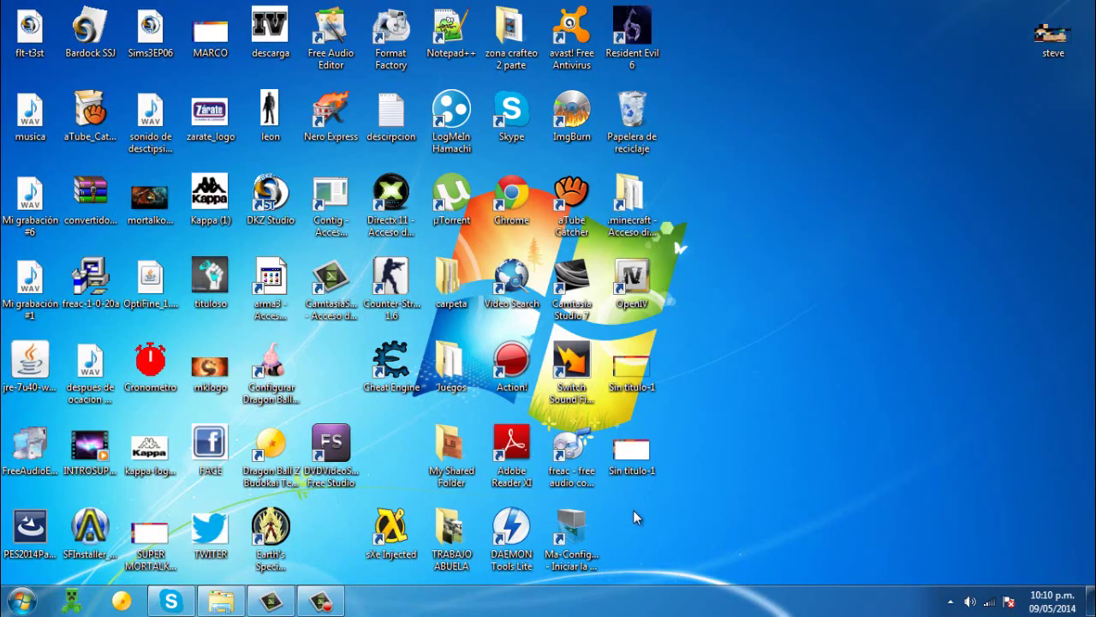
# Bring up the Escritorio folder window maximized and shrink its preview pane to a narrow strip
pyautogui.click(171, 602)
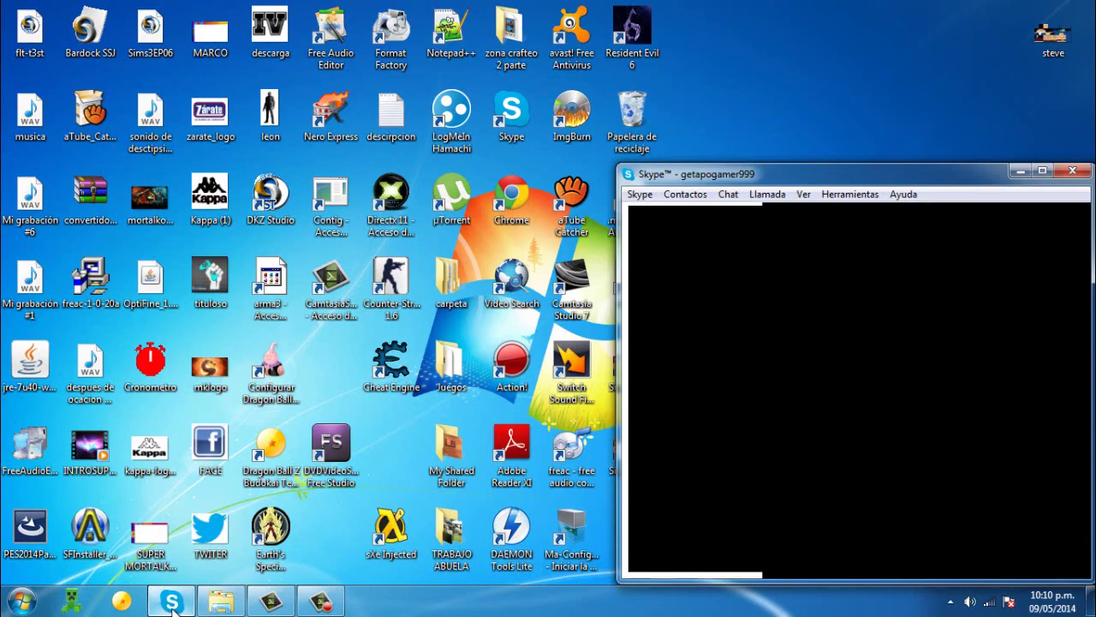
pyautogui.click(171, 602)
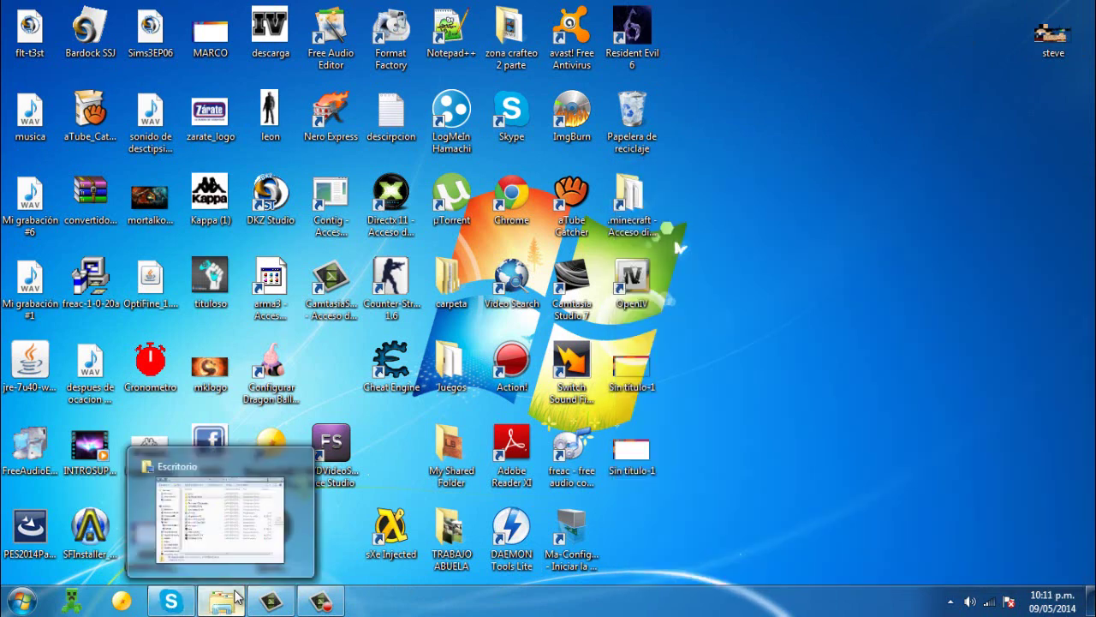
pyautogui.click(236, 596)
pyautogui.press('super+Up')
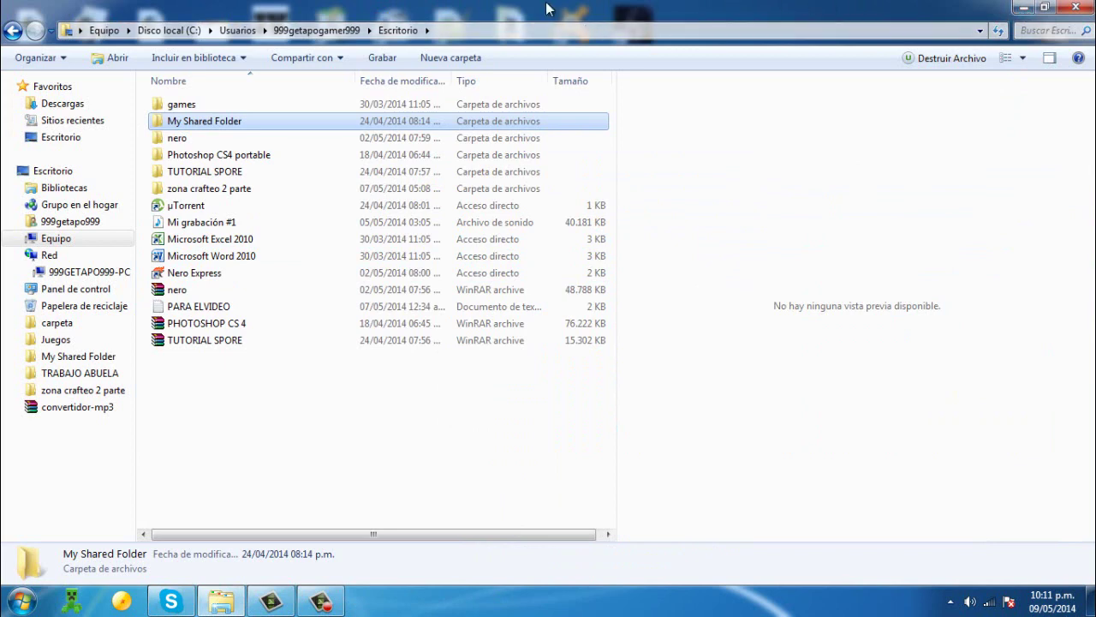
pyautogui.click(23, 603)
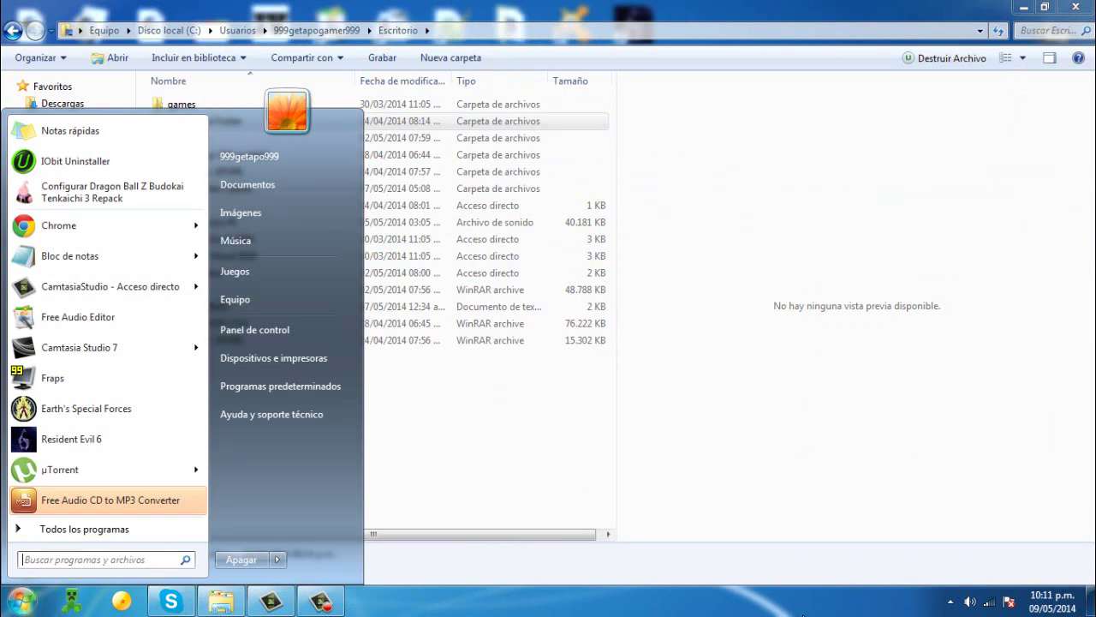
pyautogui.click(876, 10)
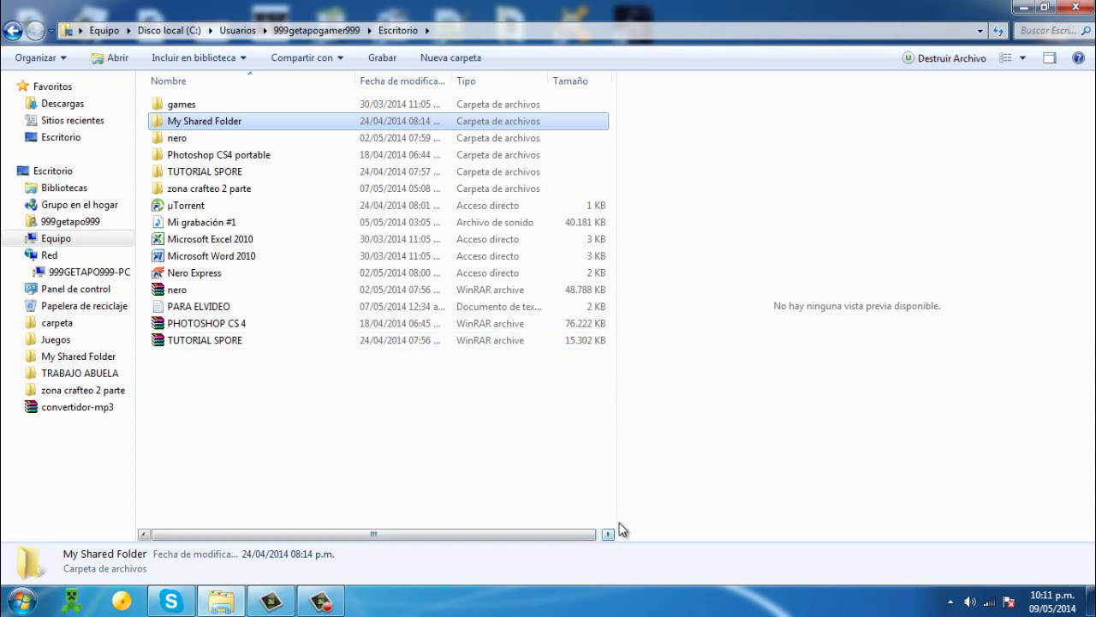
pyautogui.moveTo(617, 509); pyautogui.dragTo(1043, 446)
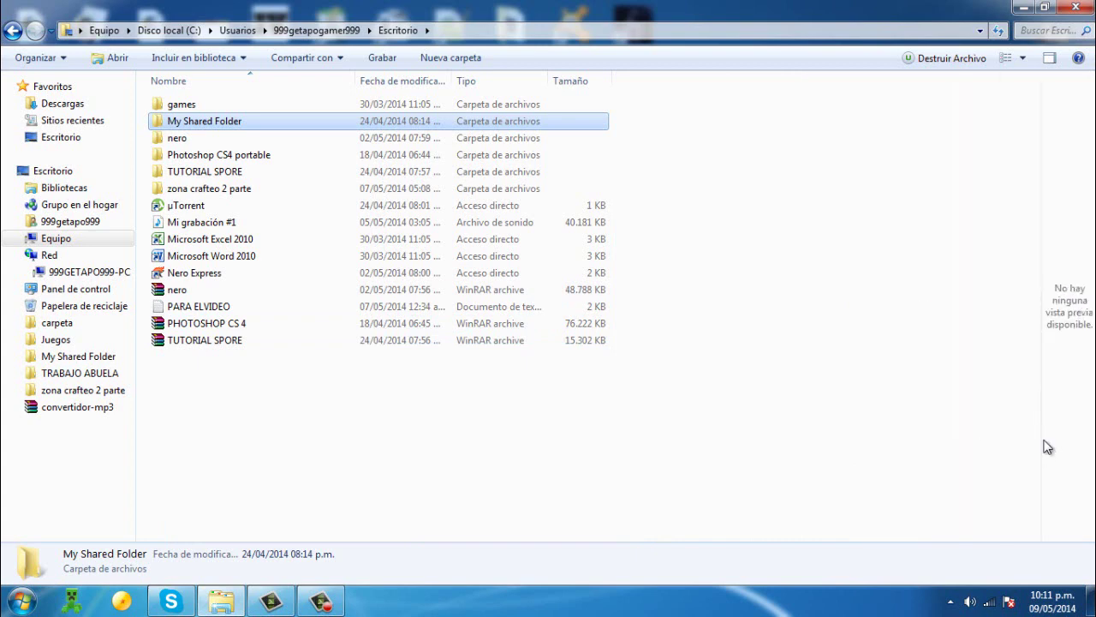
pyautogui.click(1023, 58)
pyautogui.click(913, 60)
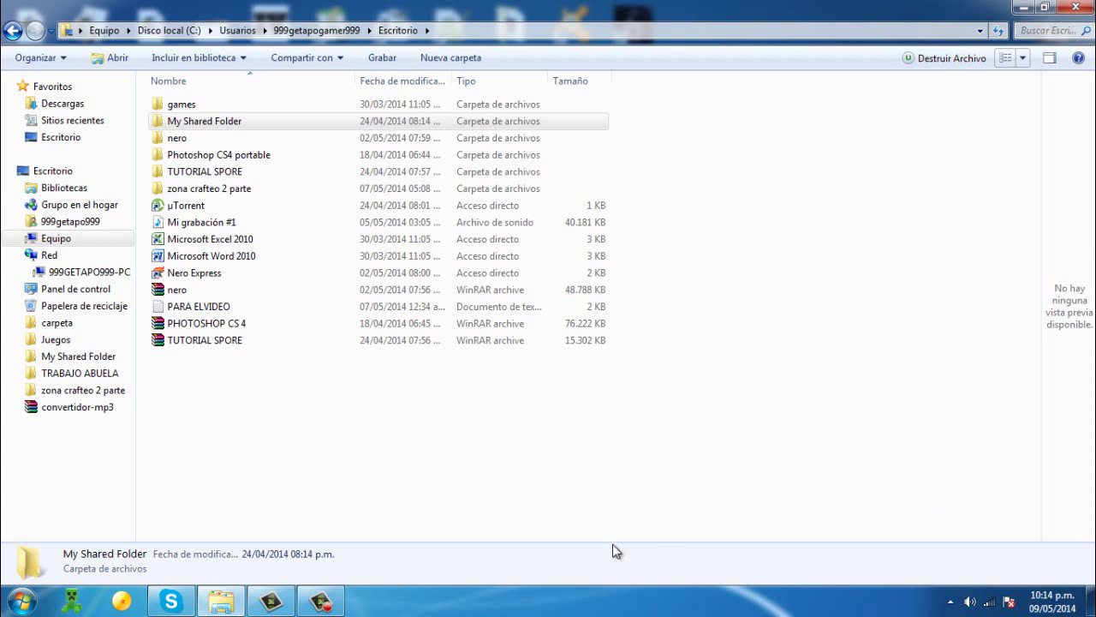
pyautogui.moveTo(276, 601)
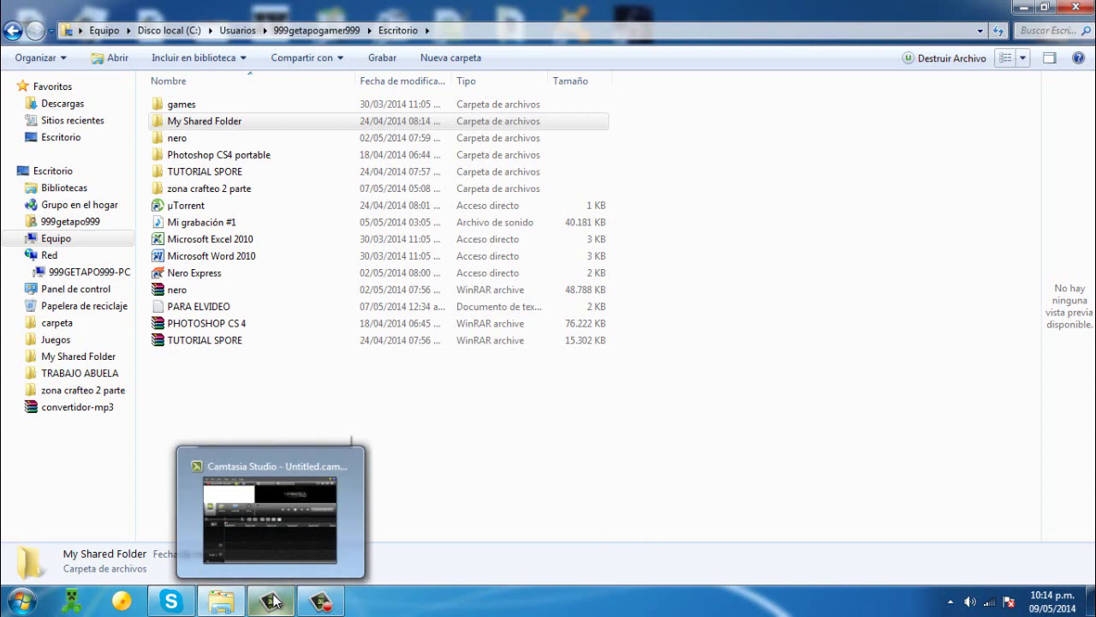